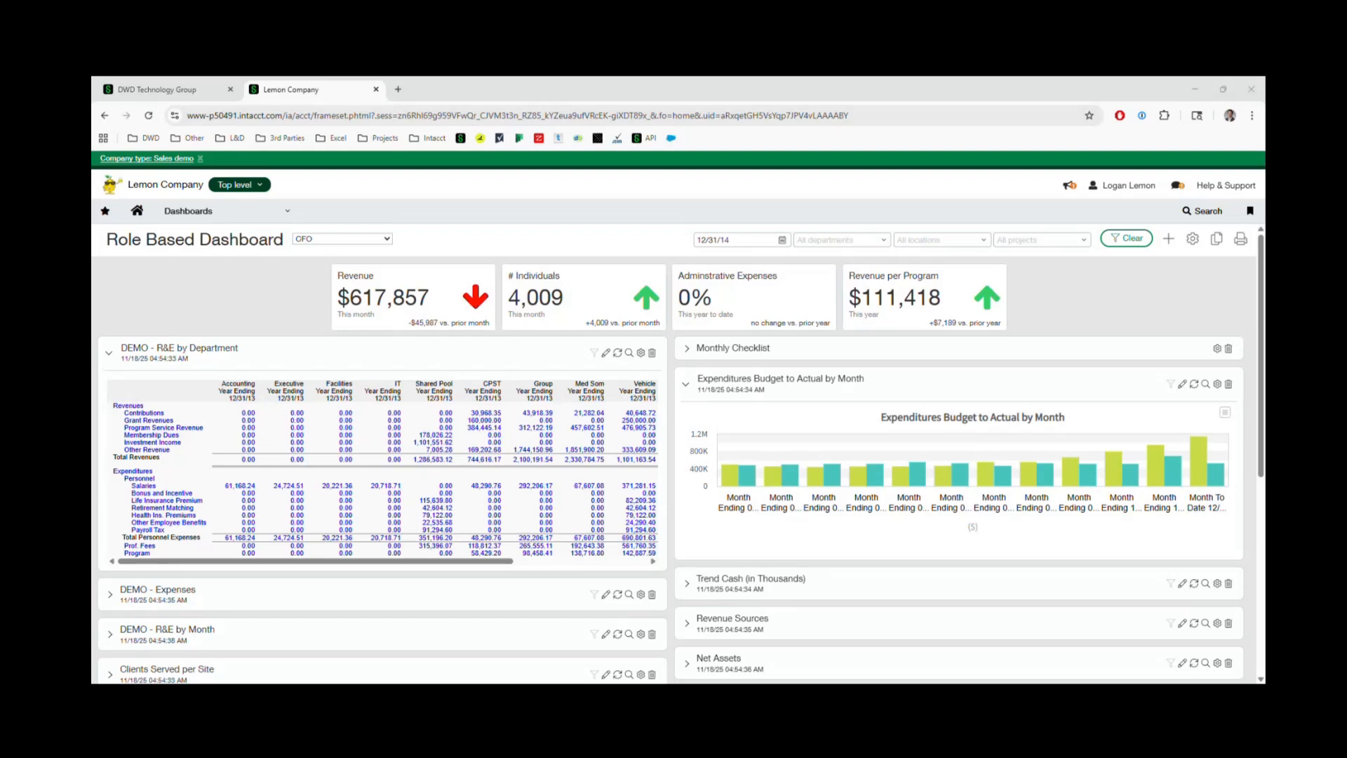
Open the Users list from the Company administration area
{"action": "left_click", "coordinate": [223, 218]}
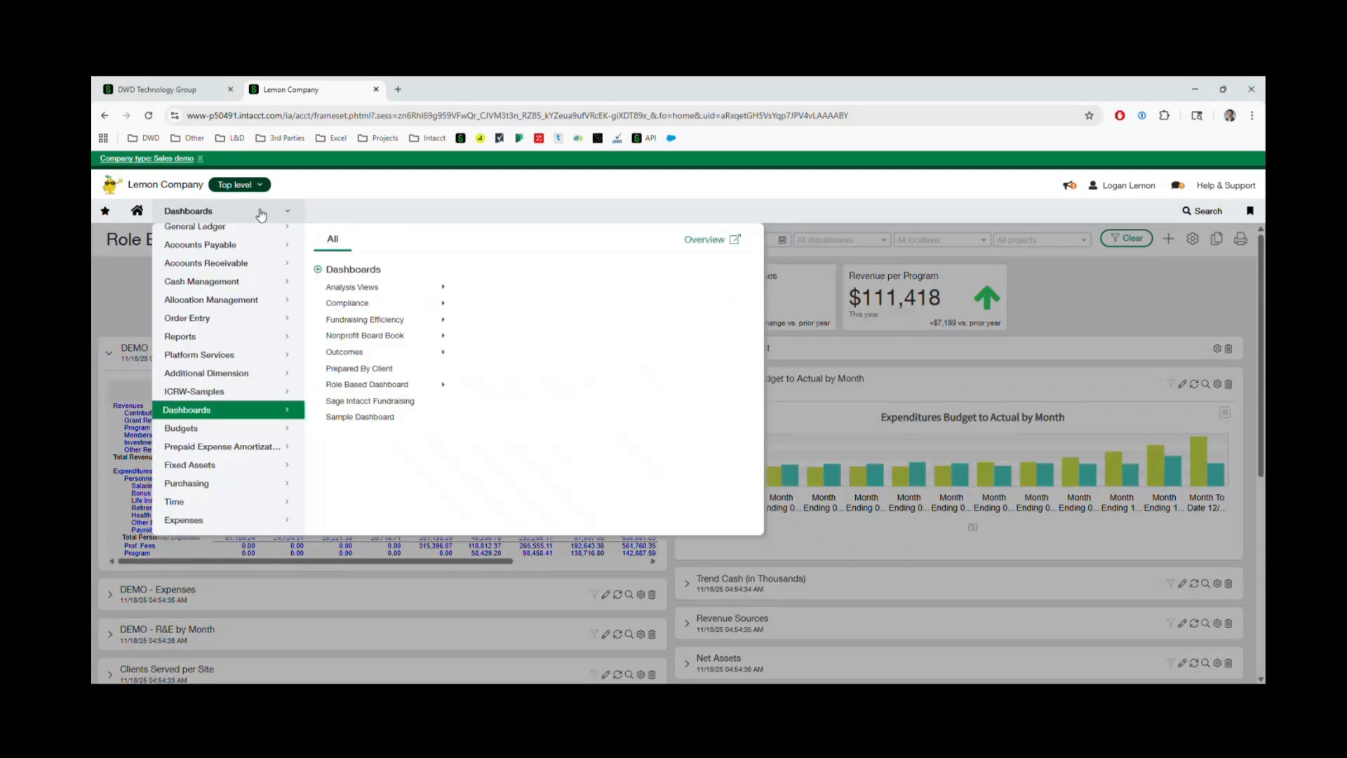
{"action": "scroll", "coordinate": [247, 275], "scroll_direction": "up", "scroll_amount": 1}
{"action": "mouse_move", "coordinate": [217, 246]}
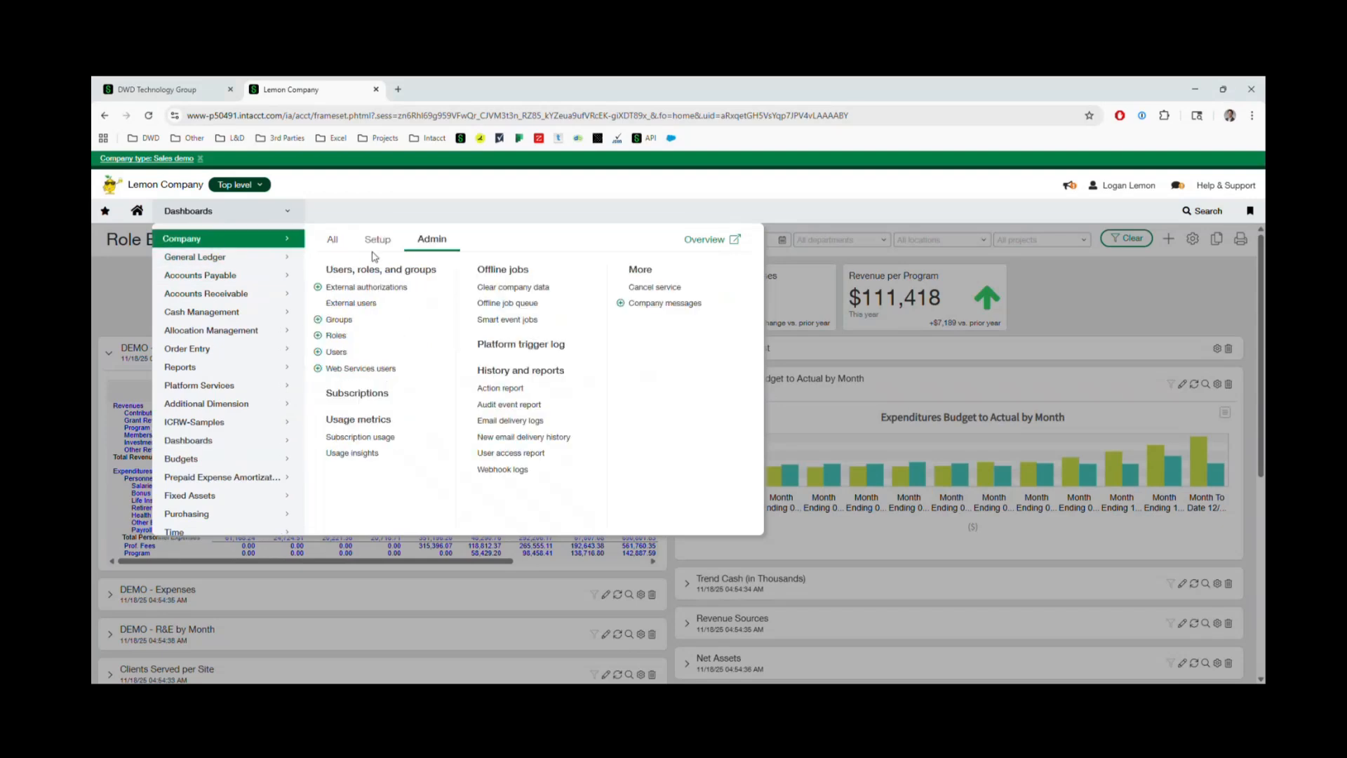
{"action": "left_click", "coordinate": [353, 351]}
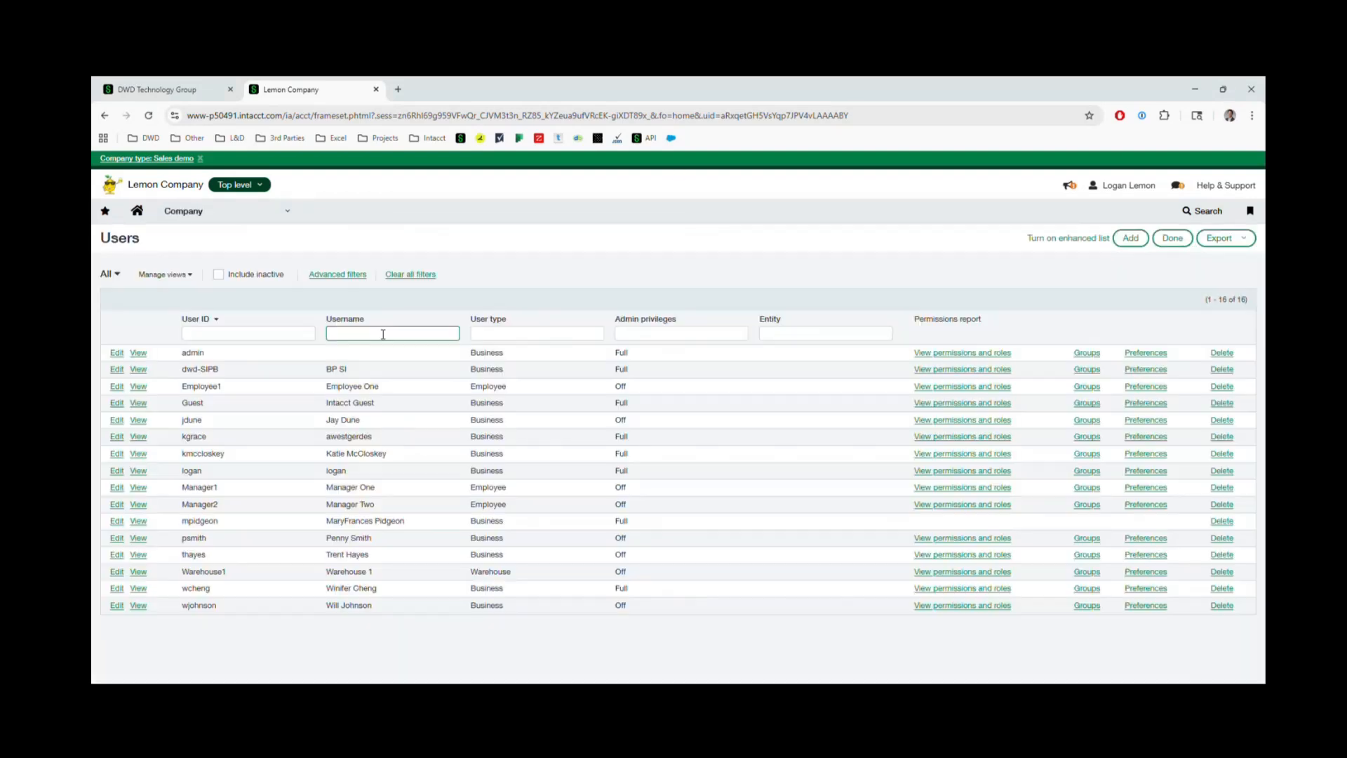
{"action": "left_click", "coordinate": [184, 212]}
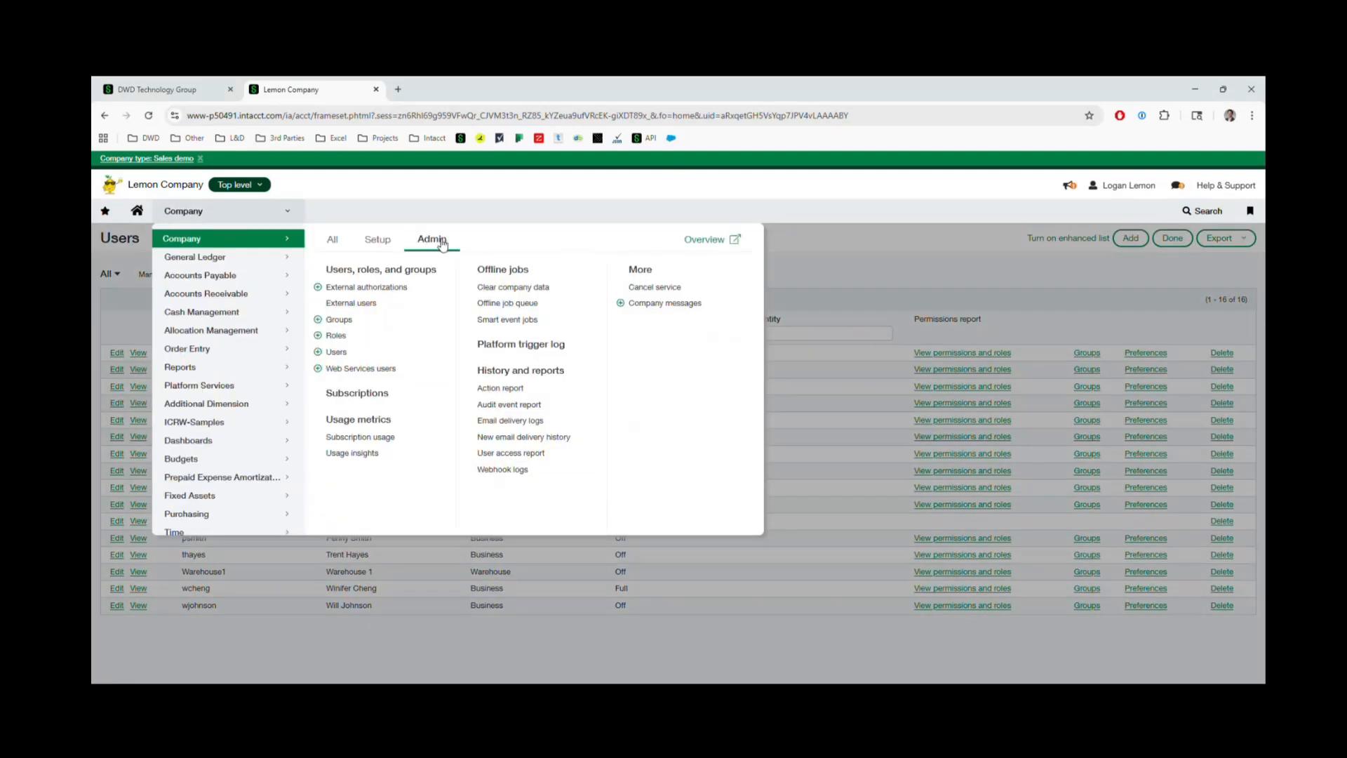
{"action": "left_click", "coordinate": [351, 354]}
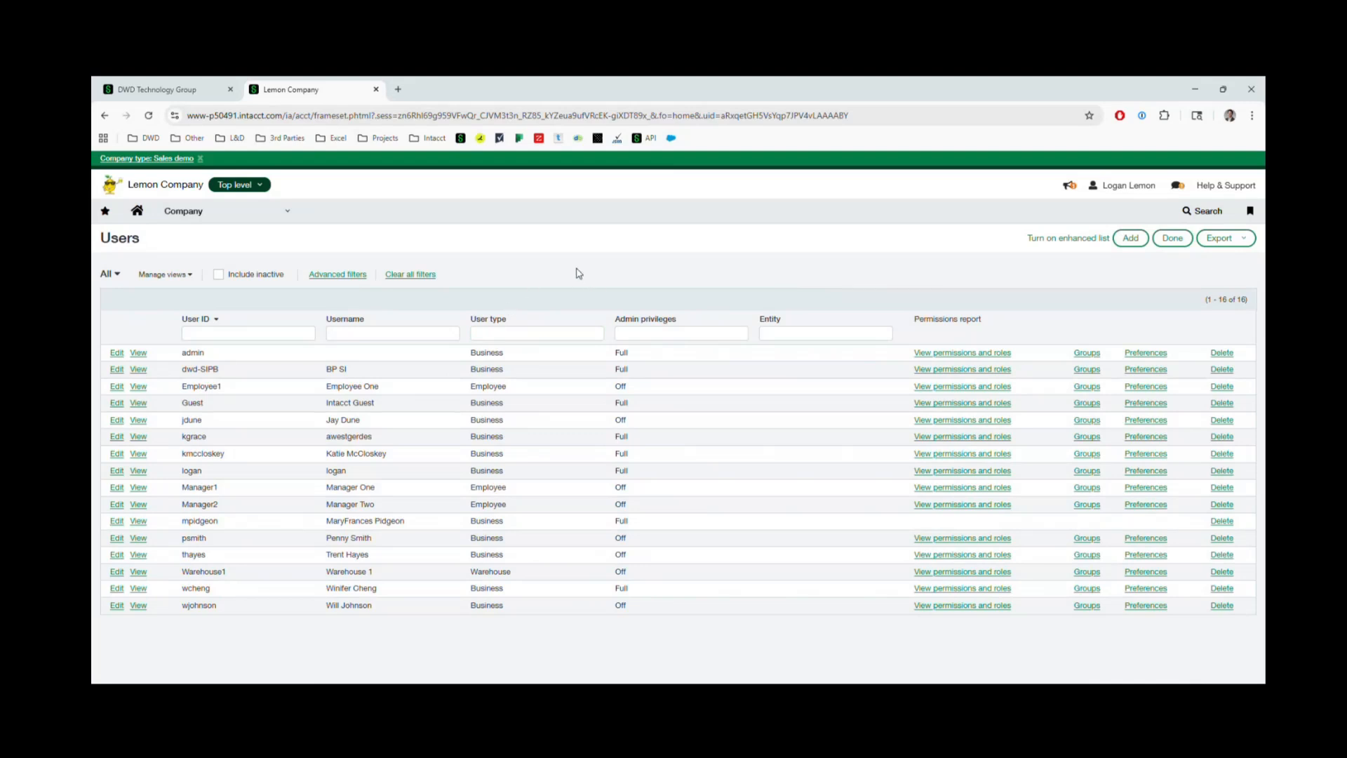
{"action": "left_click", "coordinate": [251, 220]}
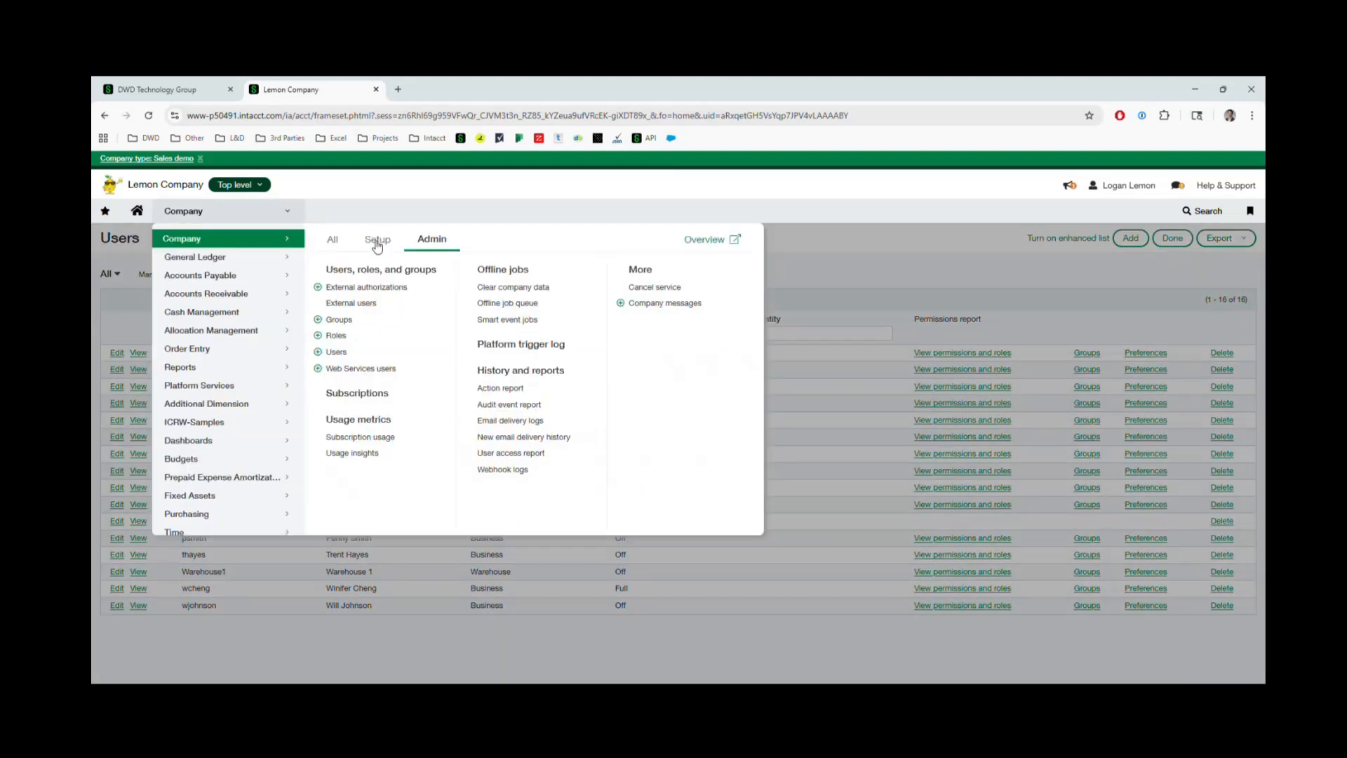
{"action": "left_click", "coordinate": [376, 242]}
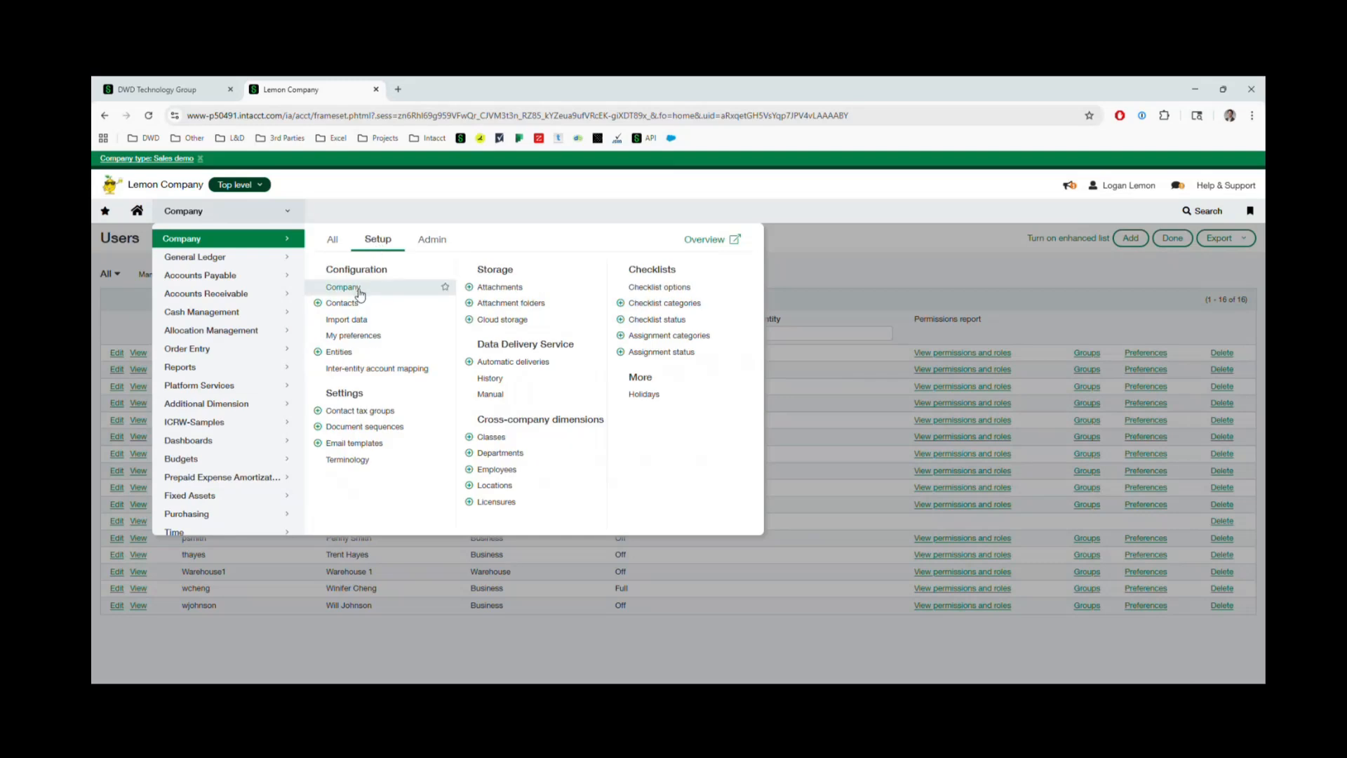
{"action": "left_click", "coordinate": [432, 241]}
{"action": "left_click", "coordinate": [879, 279]}
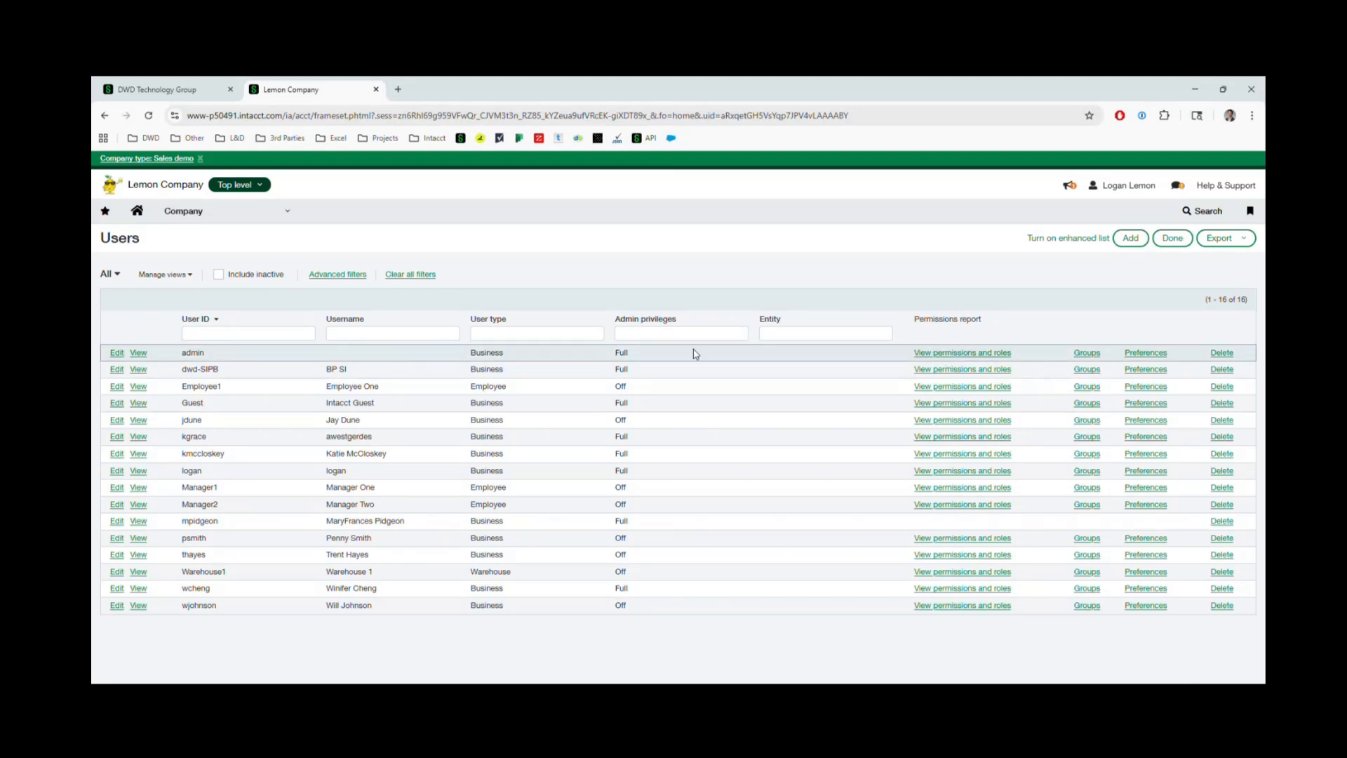
Open the admin user's permissions and roles report at full size and look through its permissions
{"action": "left_click", "coordinate": [955, 354]}
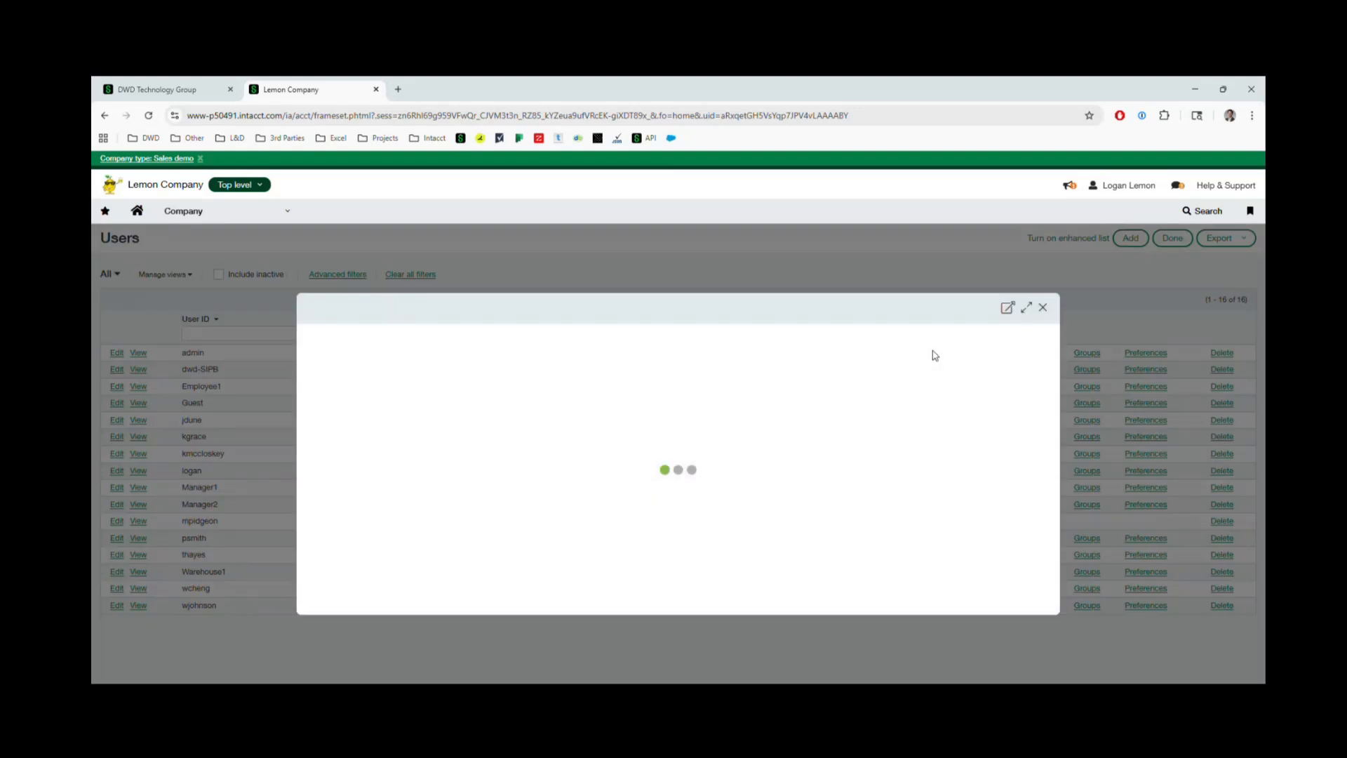
{"action": "left_click", "coordinate": [1023, 309]}
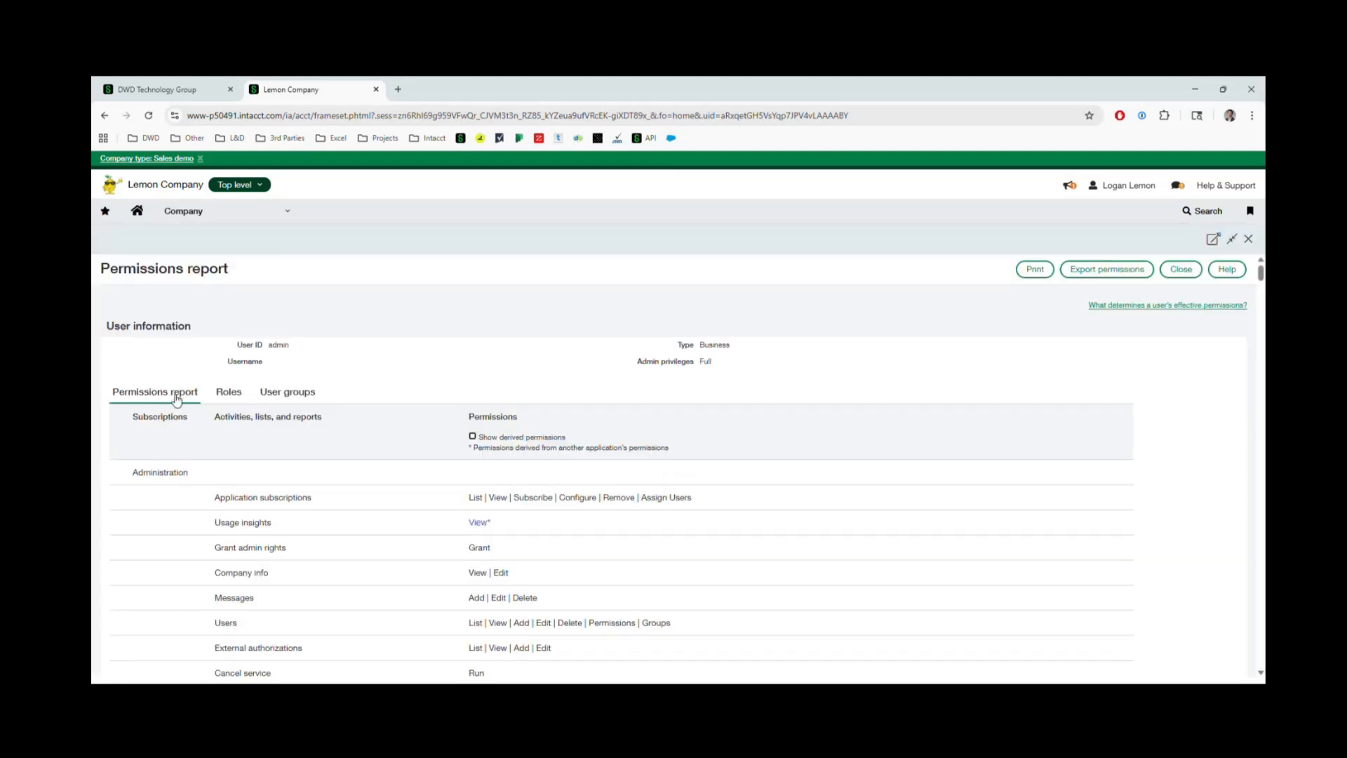
{"action": "scroll", "coordinate": [193, 430], "scroll_direction": "down", "scroll_amount": 3}
{"action": "scroll", "coordinate": [195, 427], "scroll_direction": "up", "scroll_amount": 3}
Check the admin user's roles, user groups and permissions, and close the permissions report
{"action": "left_click", "coordinate": [228, 392]}
{"action": "left_click", "coordinate": [284, 400]}
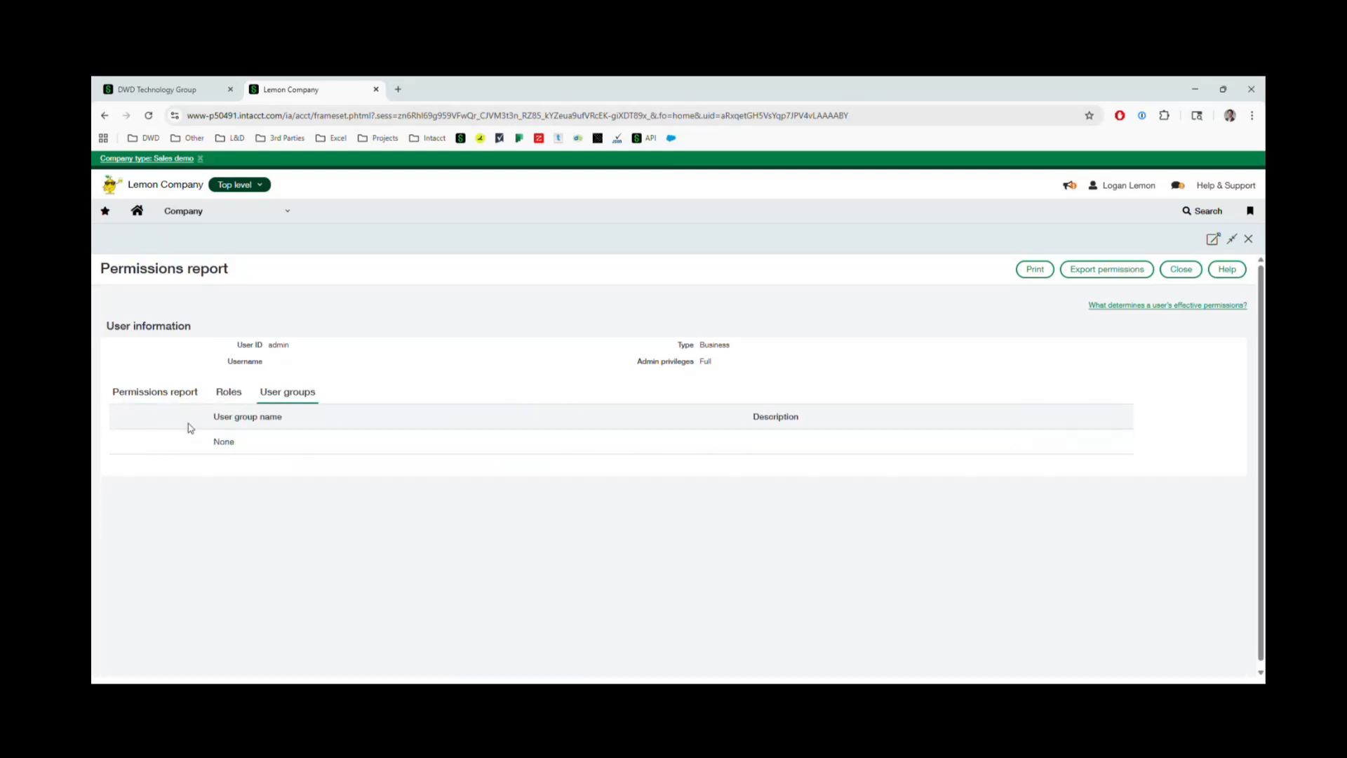
{"action": "left_click", "coordinate": [146, 394]}
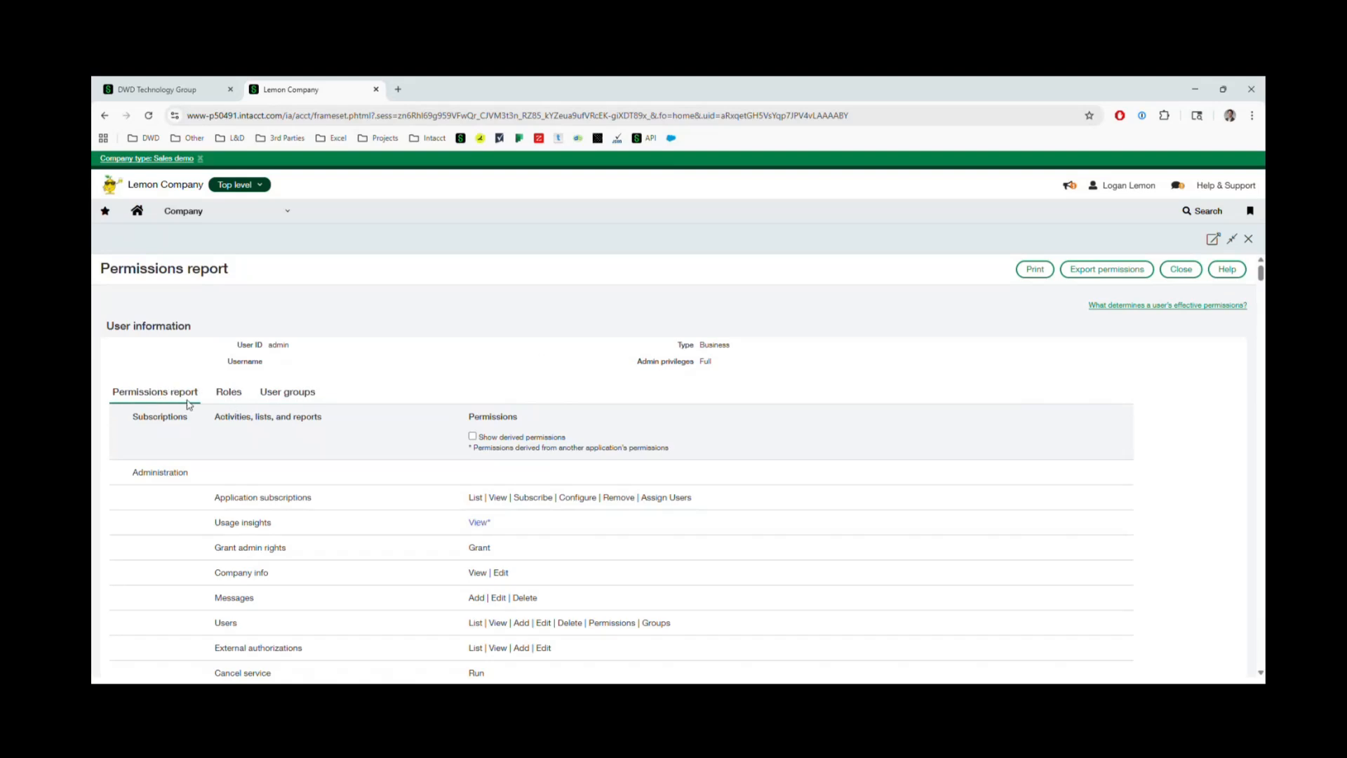
{"action": "scroll", "coordinate": [385, 403], "scroll_direction": "down", "scroll_amount": 5}
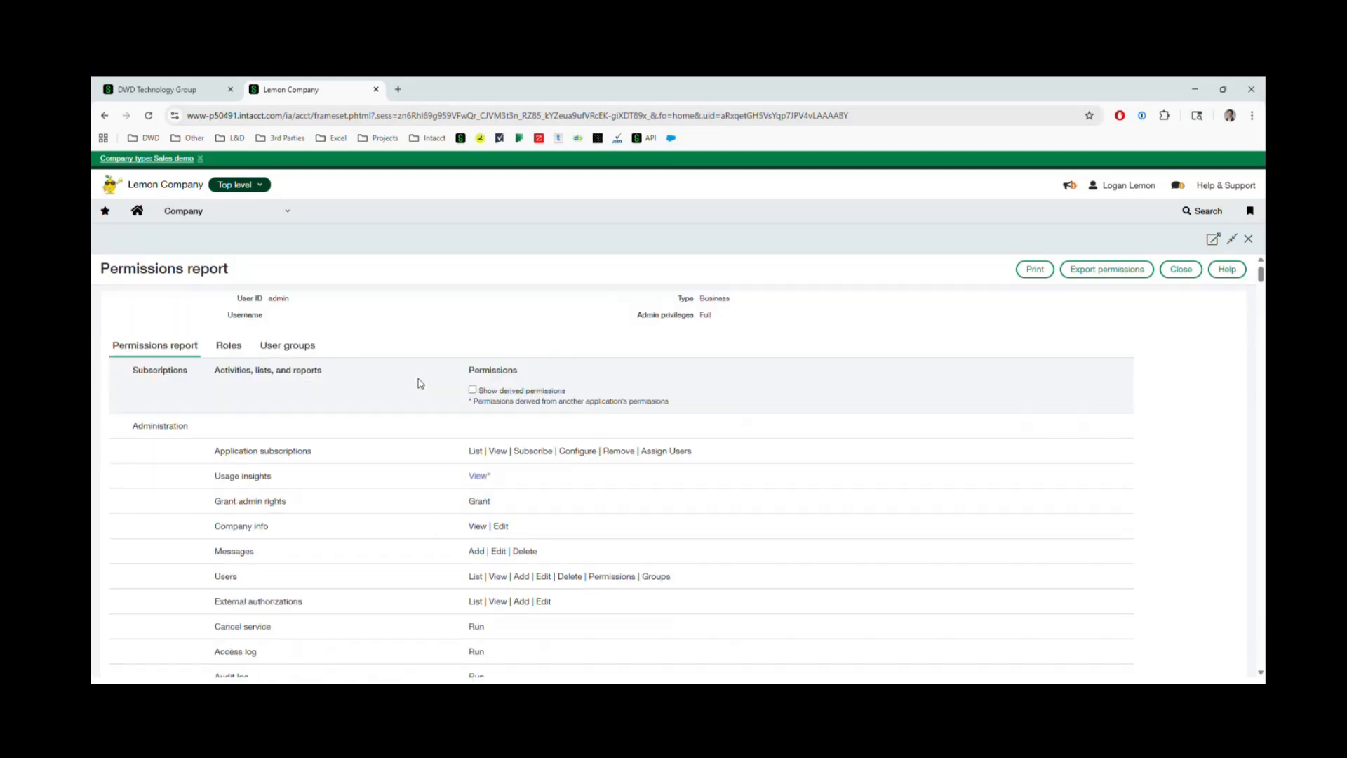
{"action": "scroll", "coordinate": [389, 410], "scroll_direction": "up", "scroll_amount": 5}
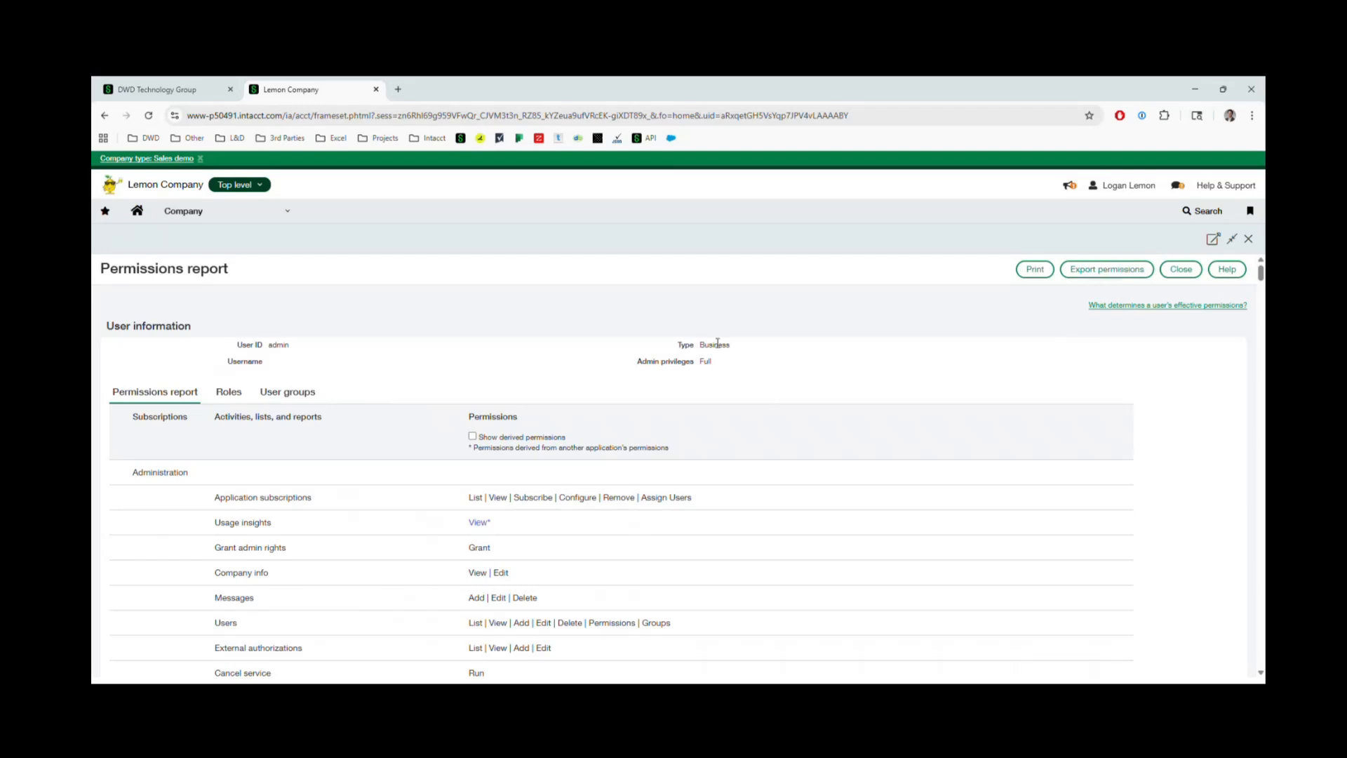
{"action": "left_click", "coordinate": [1248, 239]}
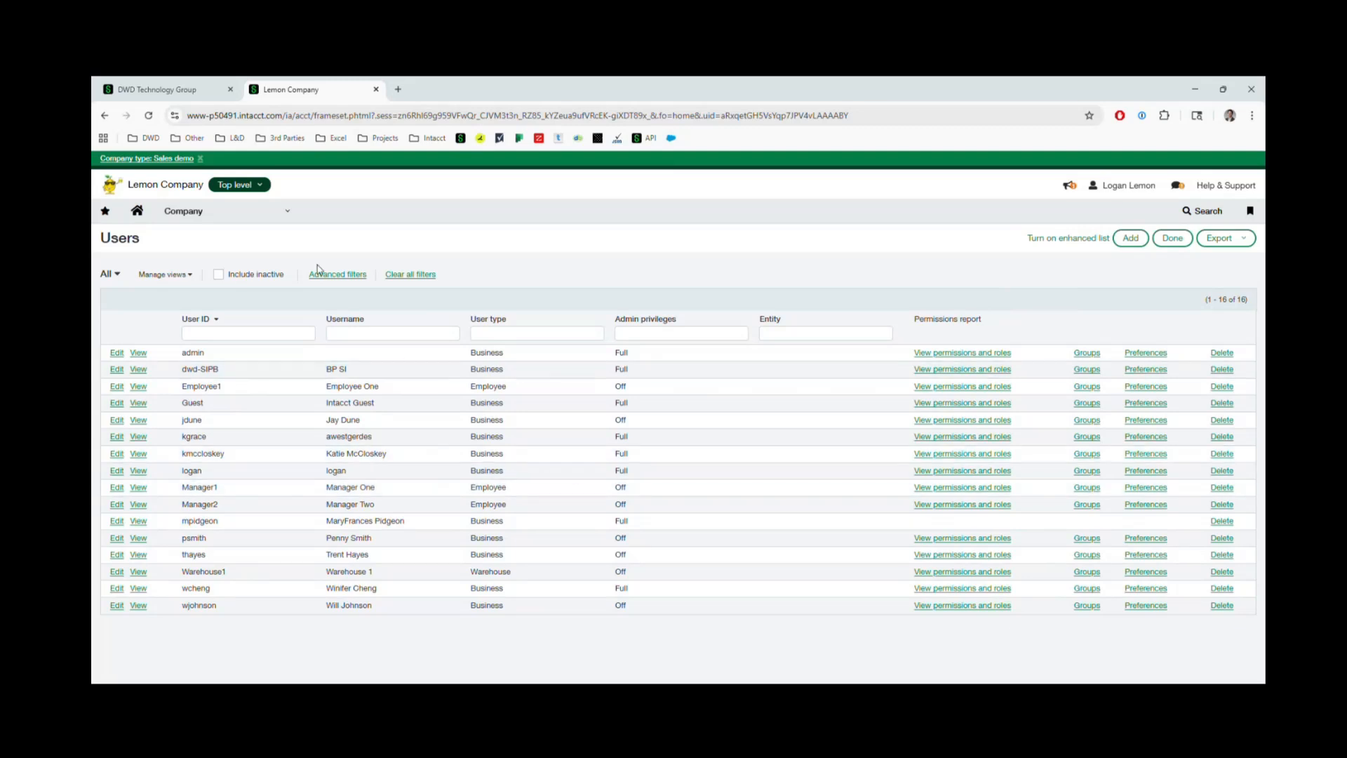
Open the Custom reports list in Platform Services
{"action": "left_click", "coordinate": [239, 215]}
{"action": "scroll", "coordinate": [226, 421], "scroll_direction": "down", "scroll_amount": 3}
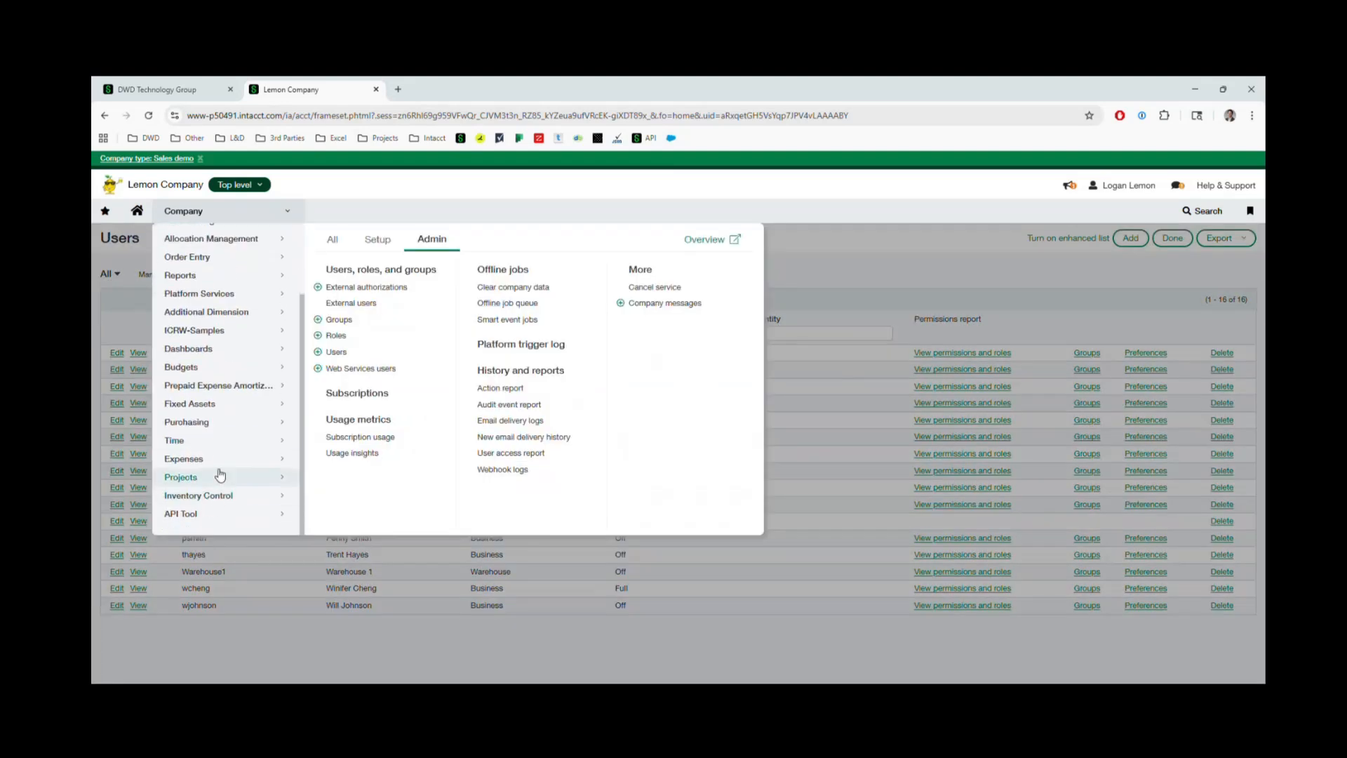
{"action": "scroll", "coordinate": [219, 434], "scroll_direction": "up", "scroll_amount": 3}
{"action": "mouse_move", "coordinate": [218, 385]}
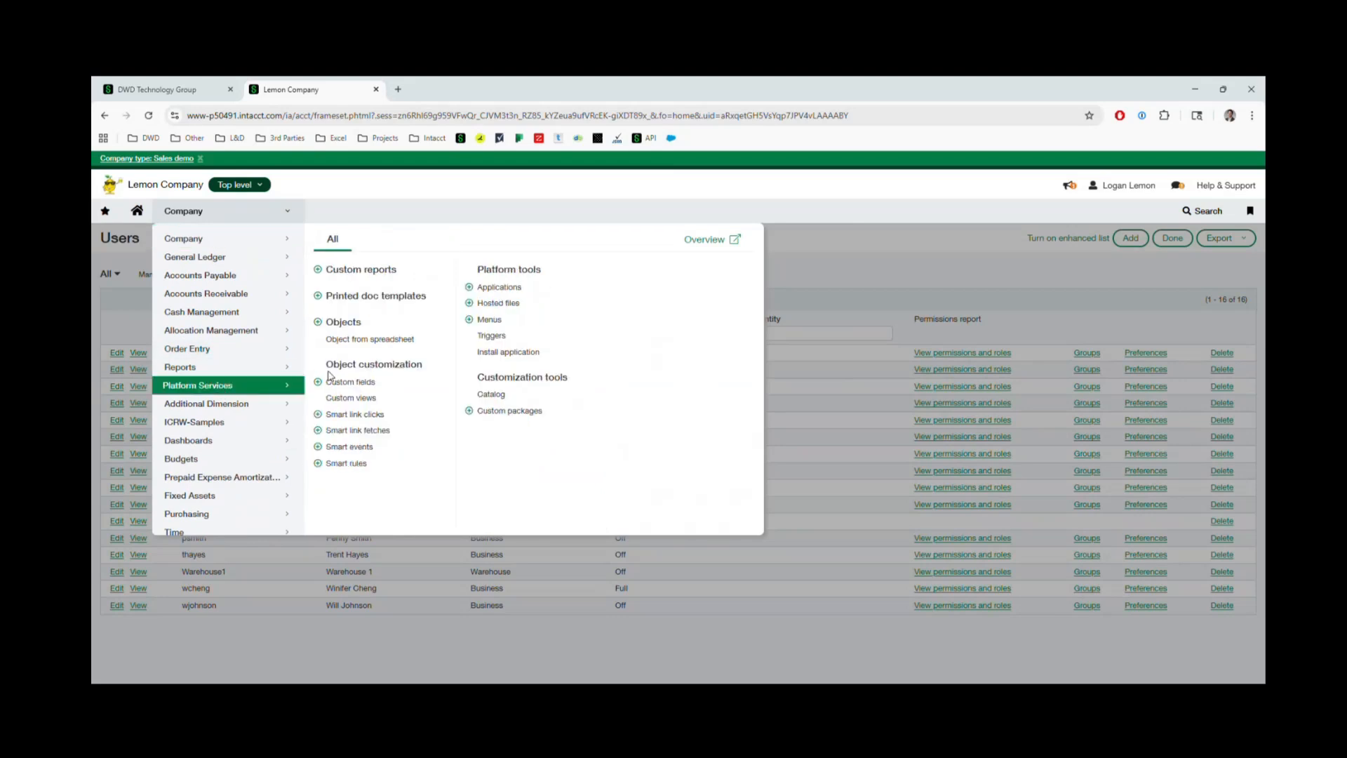
{"action": "left_click", "coordinate": [384, 274]}
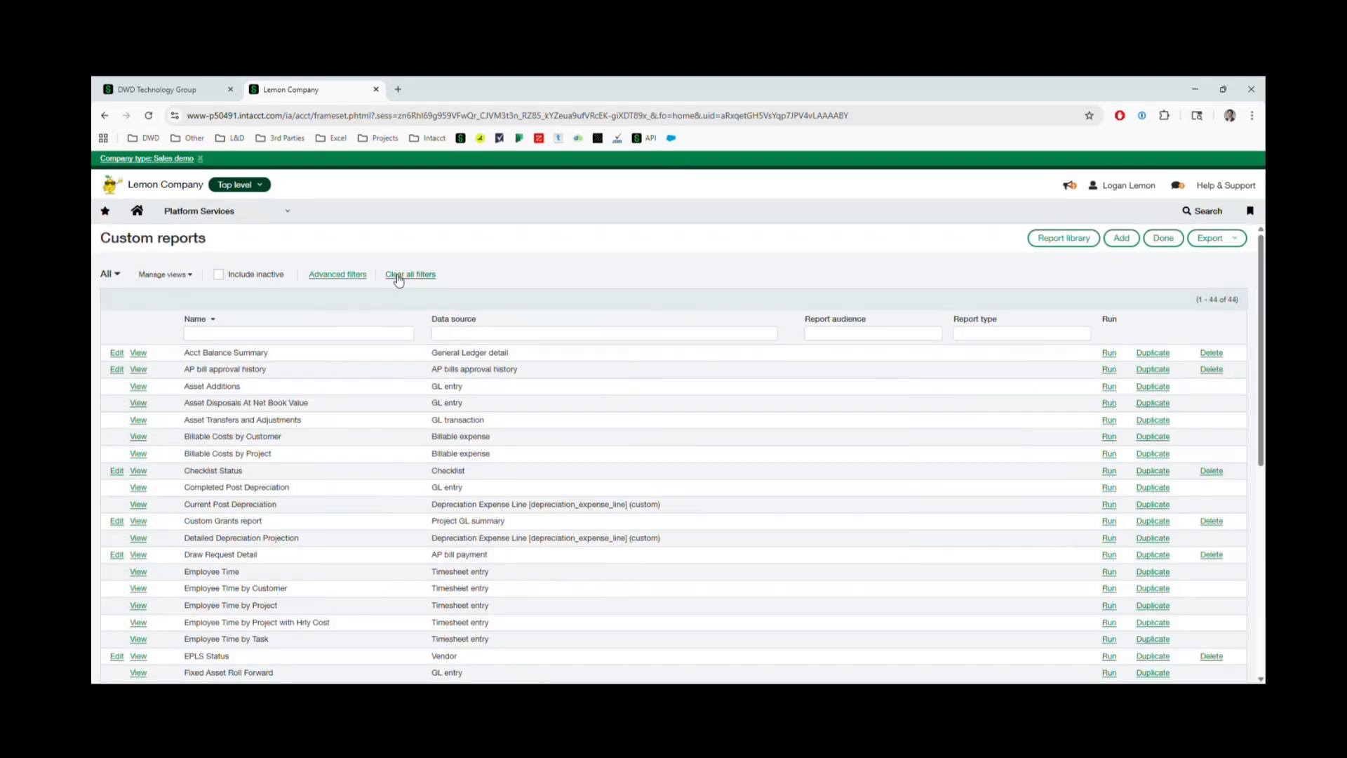
Find the User Permissions report in the custom reports list and open it for editing
{"action": "scroll", "coordinate": [580, 291], "scroll_direction": "down", "scroll_amount": 4}
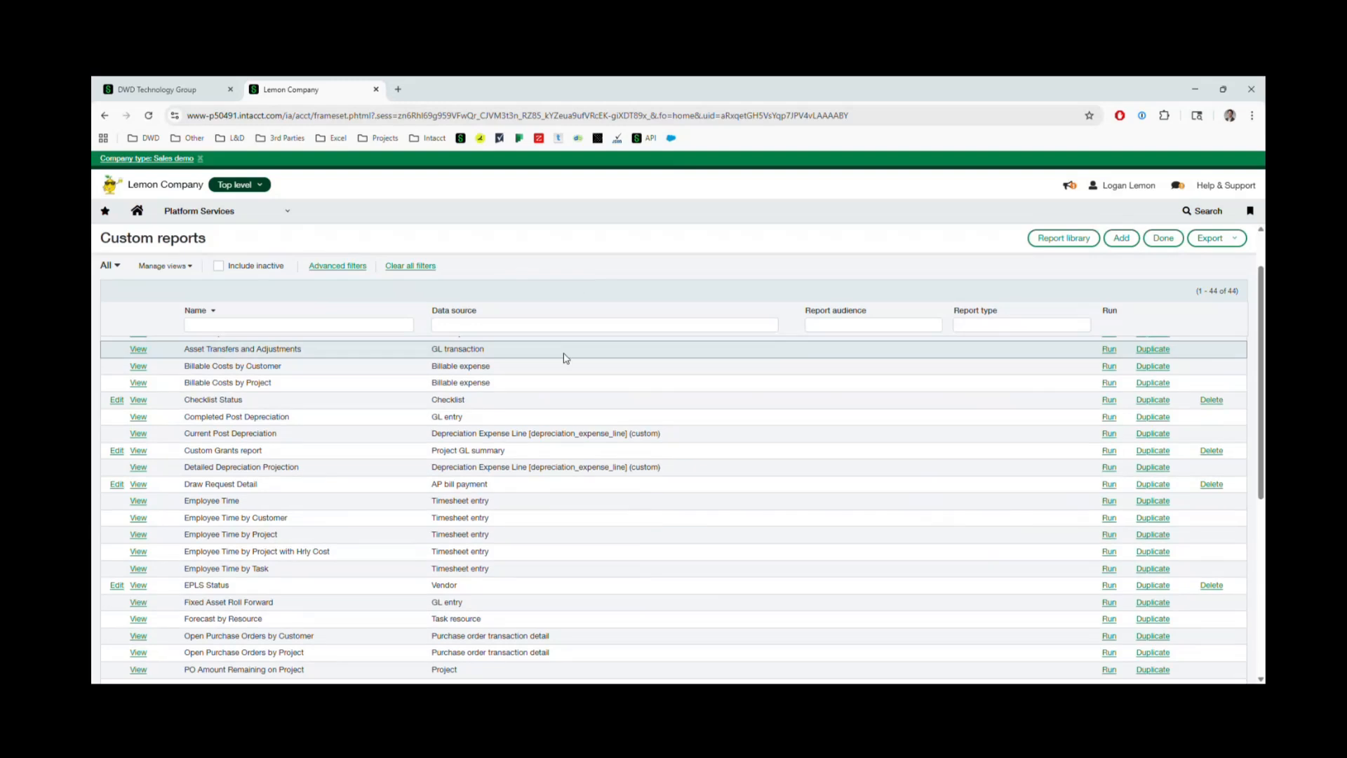
{"action": "scroll", "coordinate": [569, 357], "scroll_direction": "down", "scroll_amount": 3}
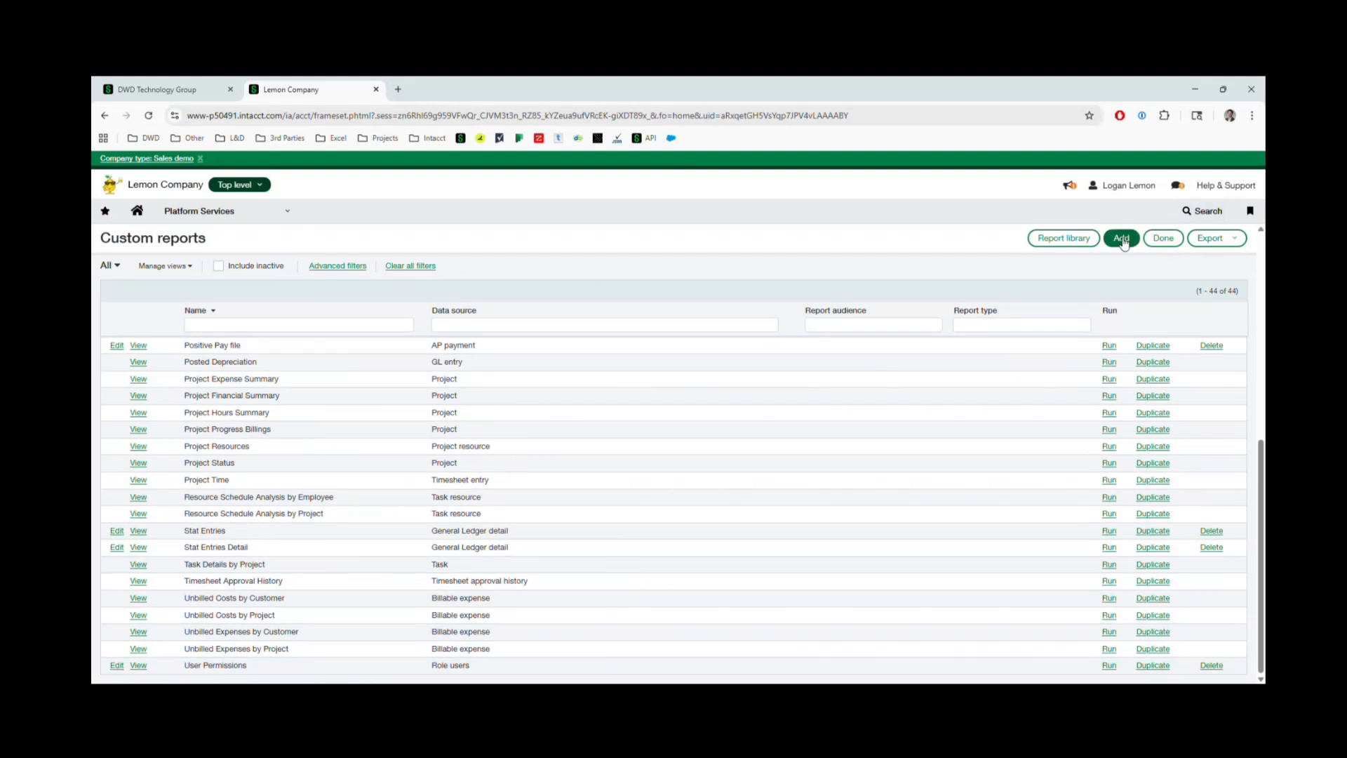
{"action": "left_click", "coordinate": [117, 666]}
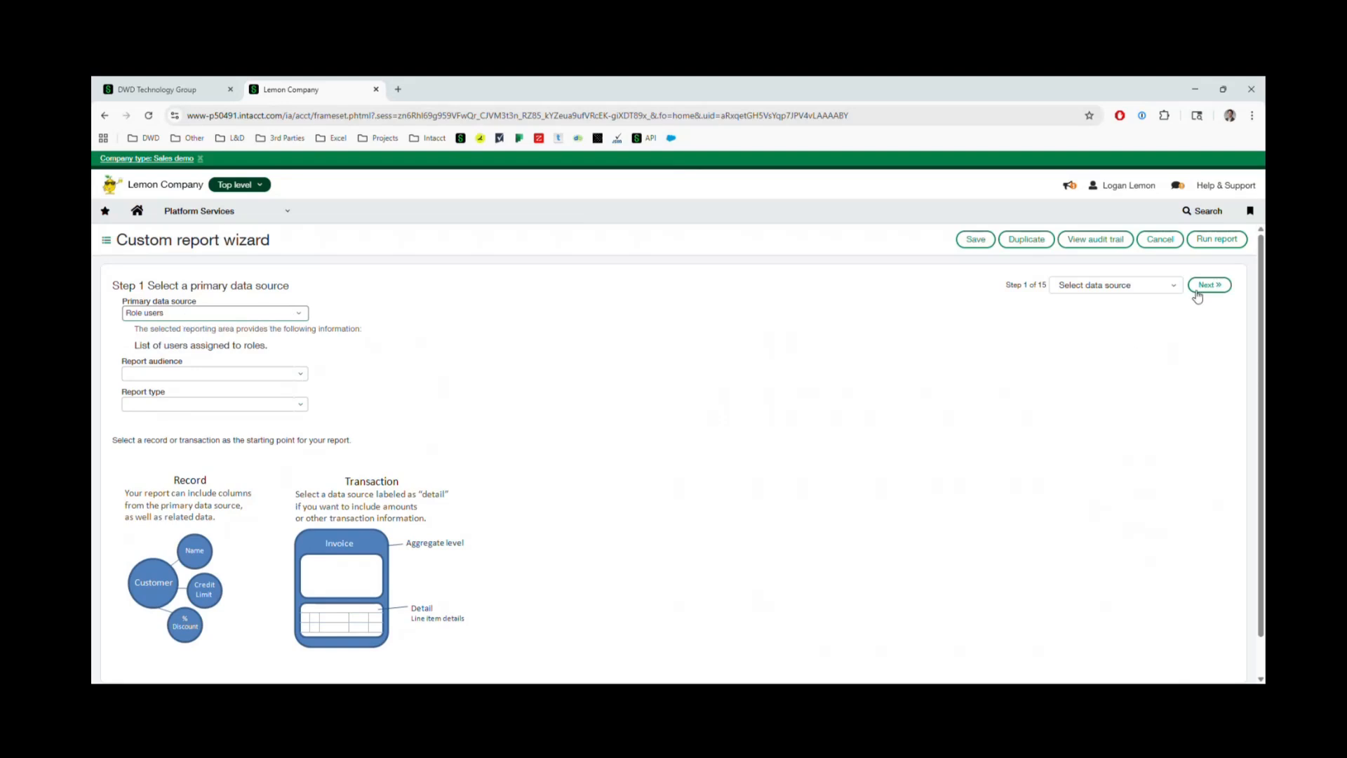
Advance to step 2 and review the report's selected columns under Role users, Roles, Role policy assignment and User info
{"action": "left_click", "coordinate": [1219, 294]}
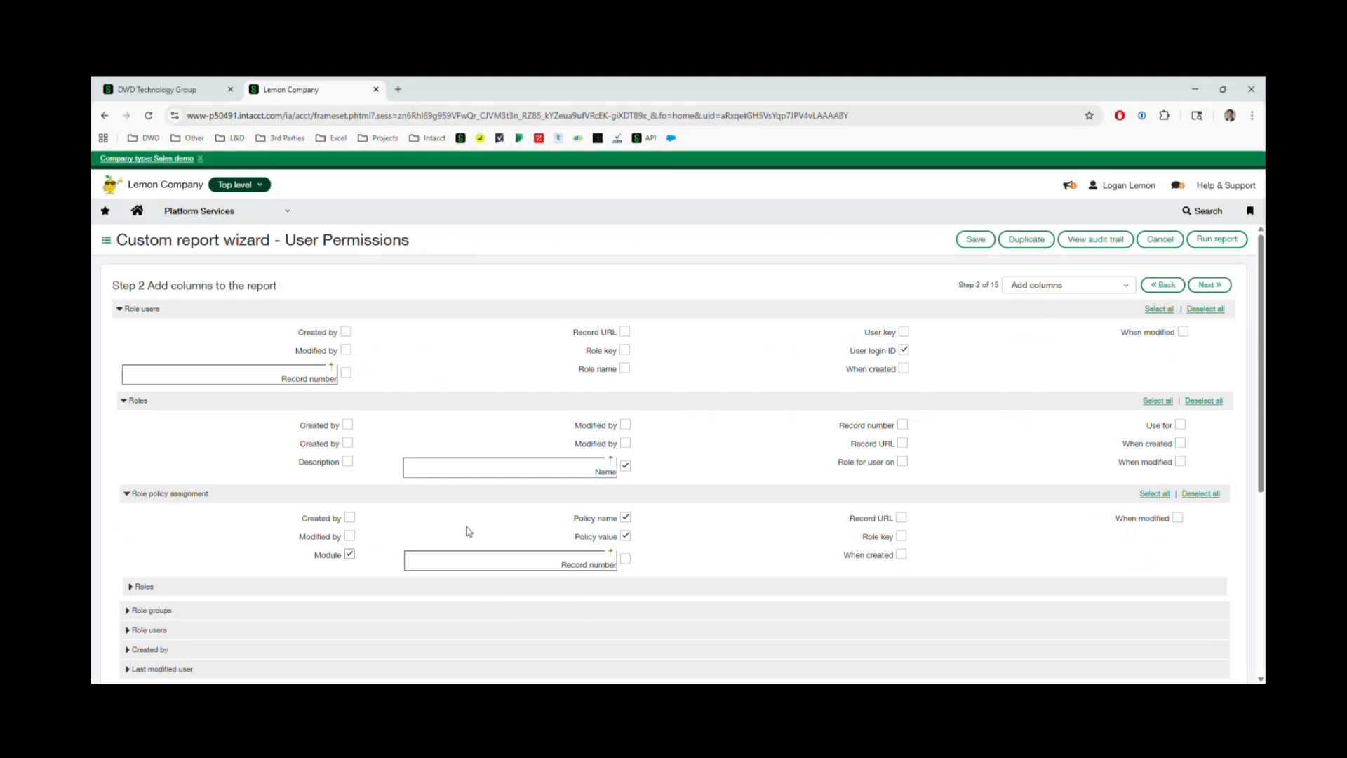
{"action": "left_click", "coordinate": [625, 535]}
{"action": "scroll", "coordinate": [726, 522], "scroll_direction": "down", "scroll_amount": 3}
{"action": "scroll", "coordinate": [730, 513], "scroll_direction": "down", "scroll_amount": 2}
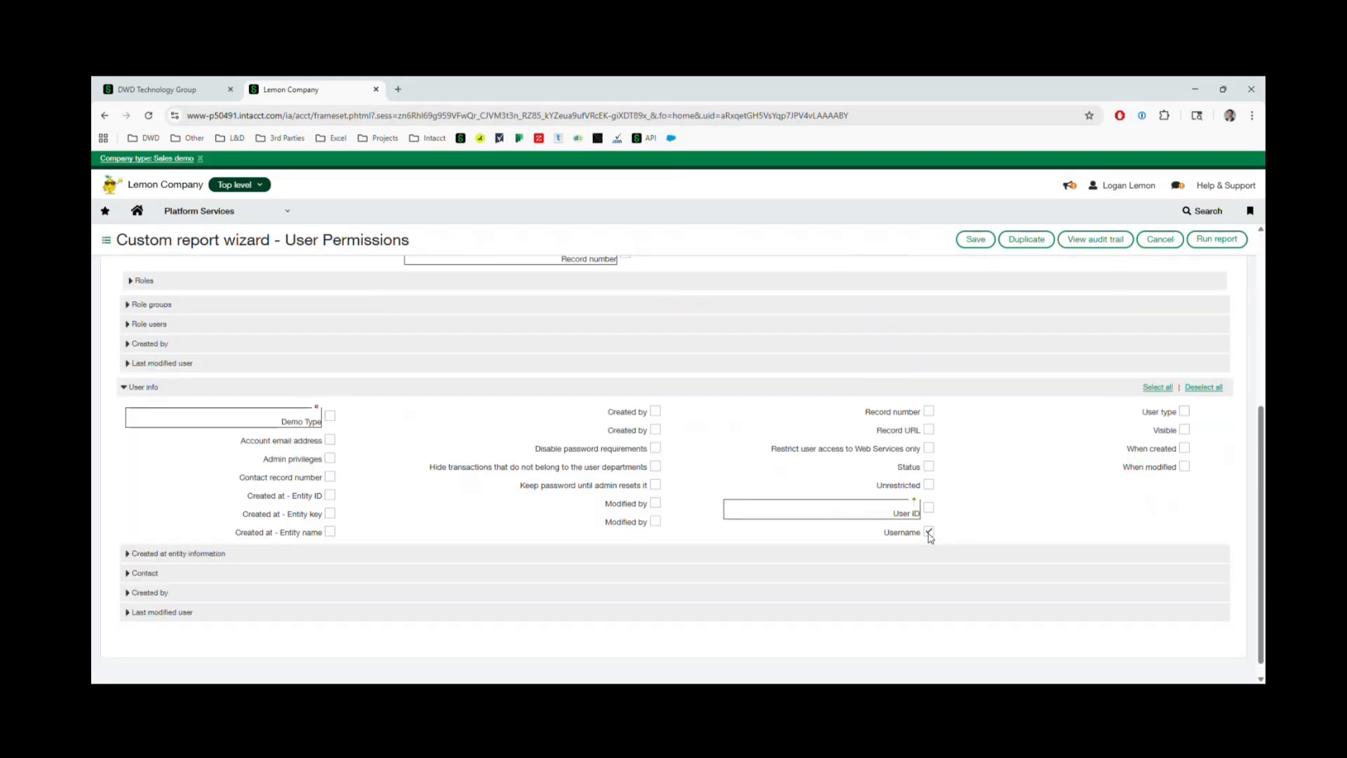
{"action": "scroll", "coordinate": [930, 534], "scroll_direction": "up", "scroll_amount": 5}
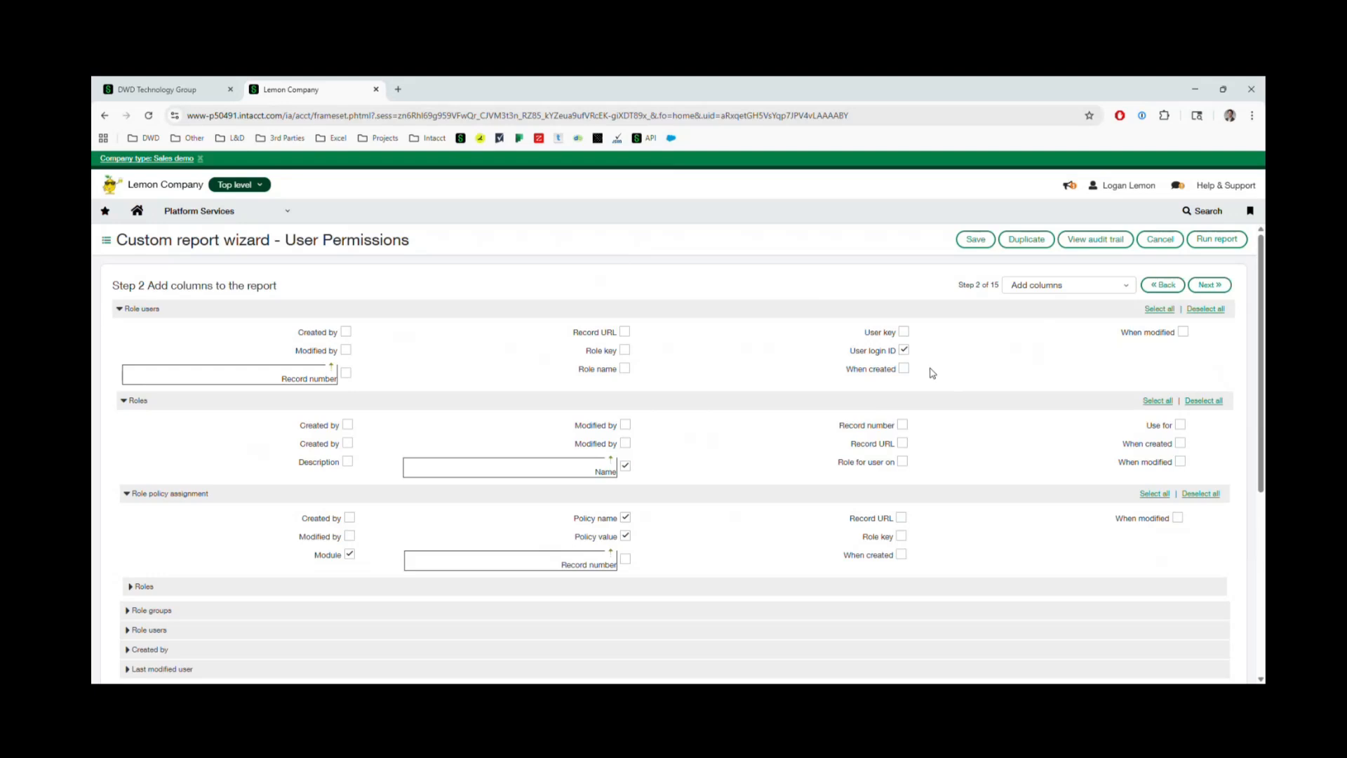
{"action": "scroll", "coordinate": [935, 379], "scroll_direction": "down", "scroll_amount": 5}
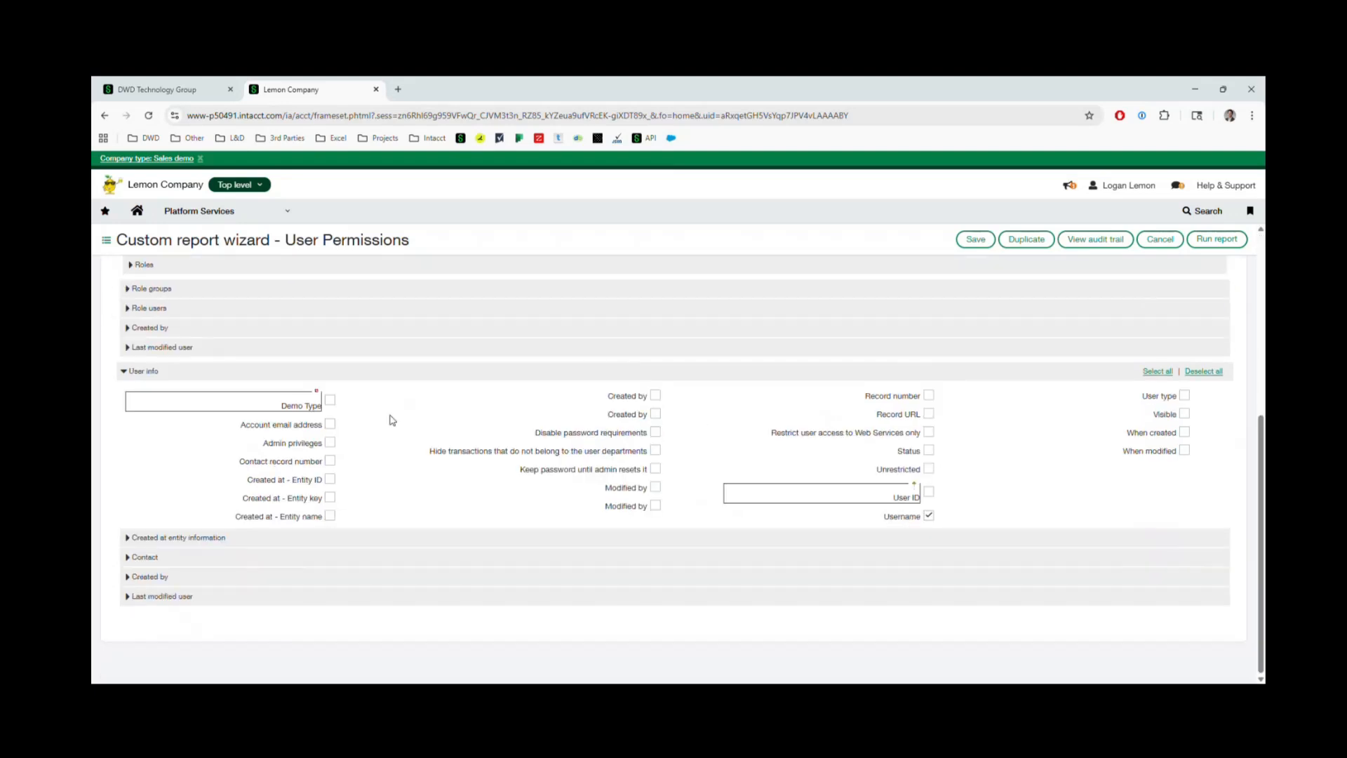
{"action": "scroll", "coordinate": [355, 467], "scroll_direction": "up", "scroll_amount": 1}
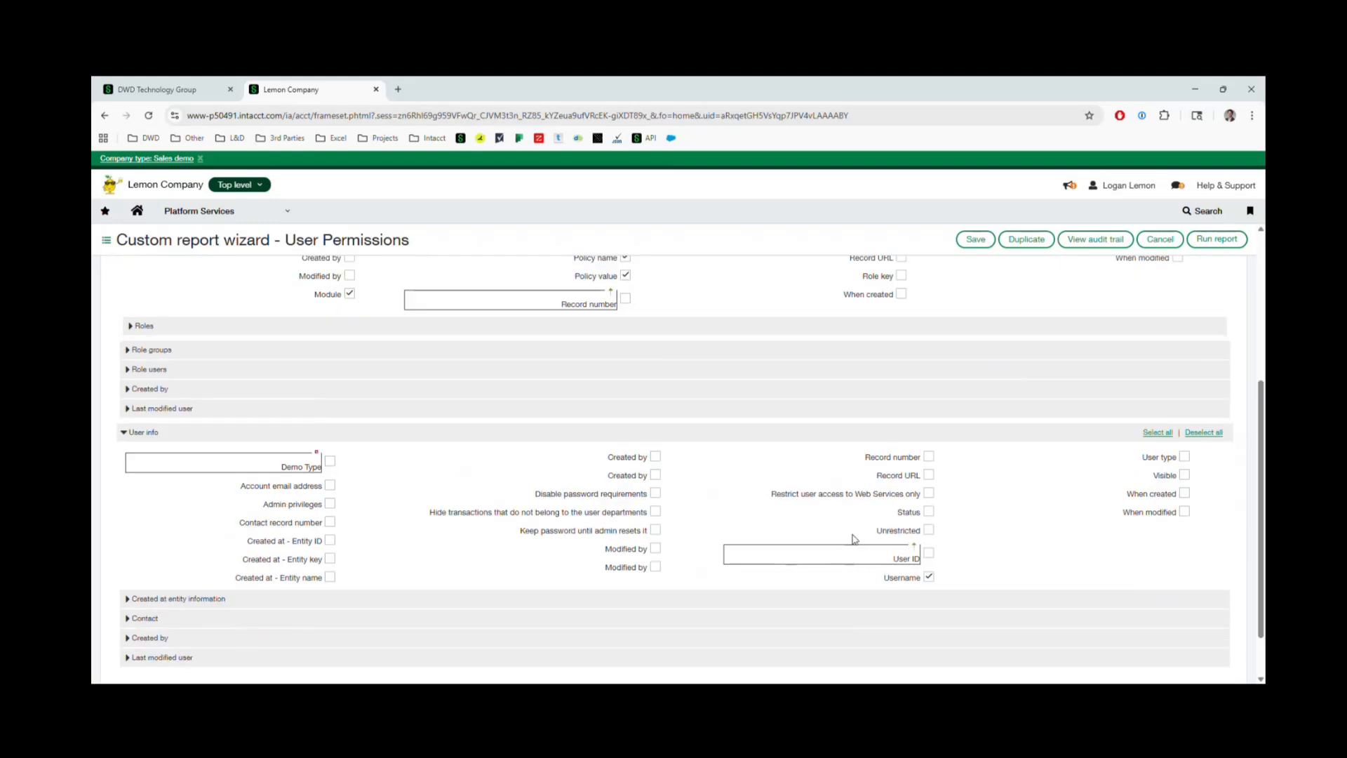
{"action": "scroll", "coordinate": [936, 534], "scroll_direction": "up", "scroll_amount": 4}
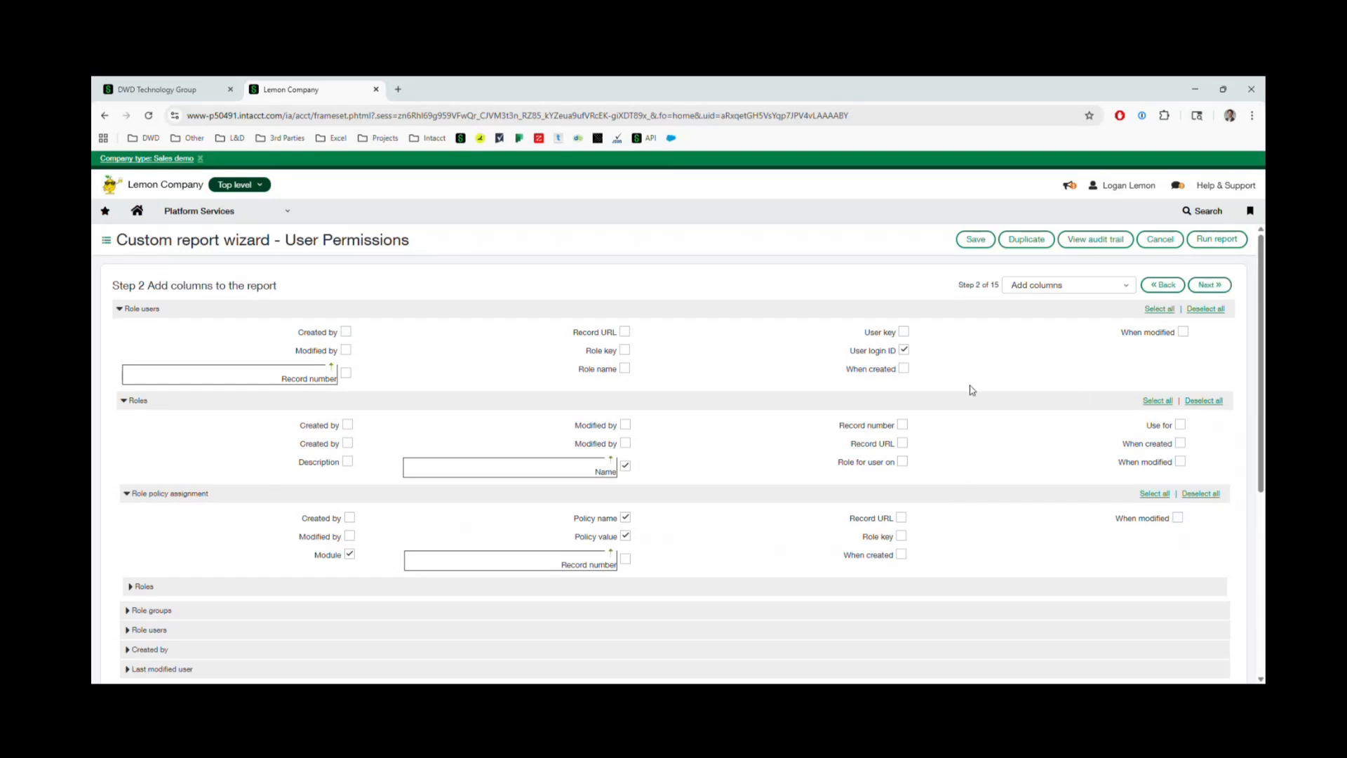
Skip the calculated columns and move the Username column directly after User login ID in the column sequence
{"action": "left_click", "coordinate": [1221, 289]}
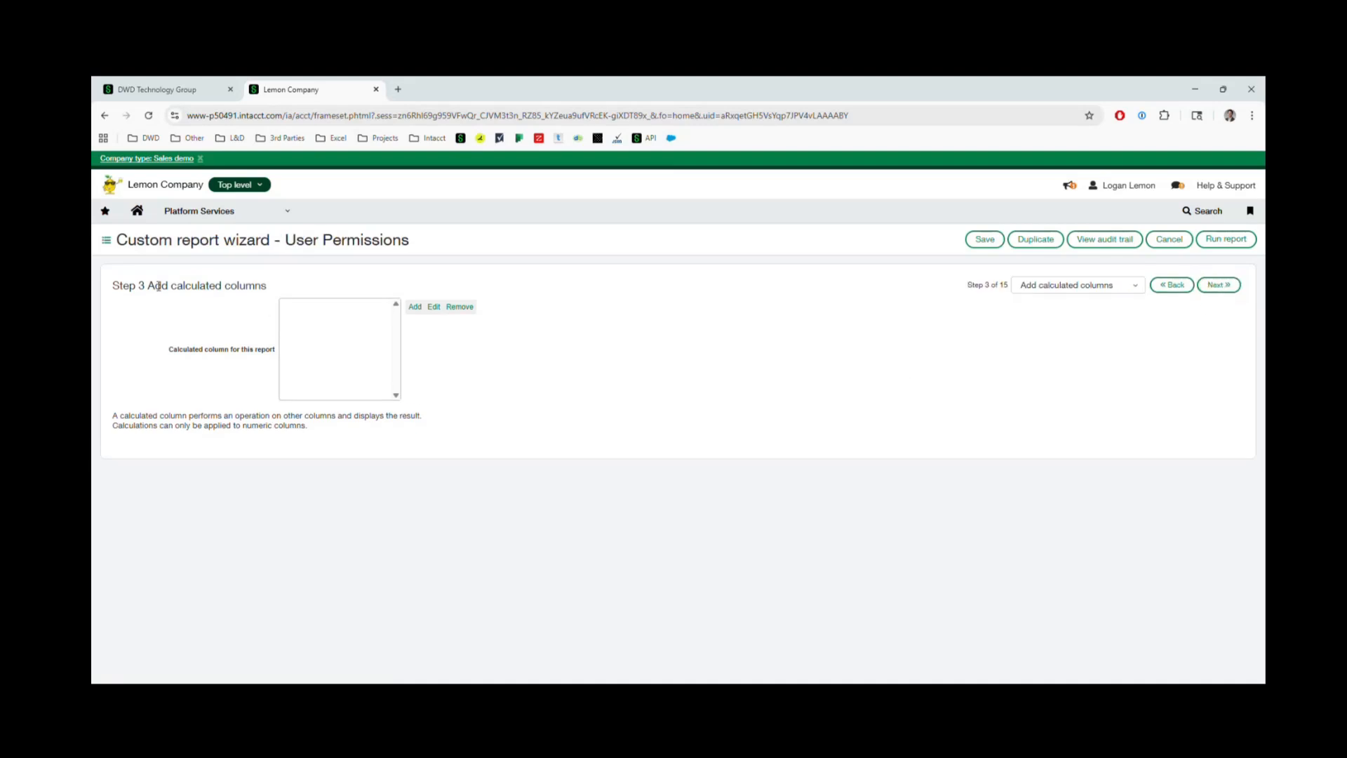
{"action": "left_click", "coordinate": [1221, 286]}
{"action": "left_click", "coordinate": [1220, 285]}
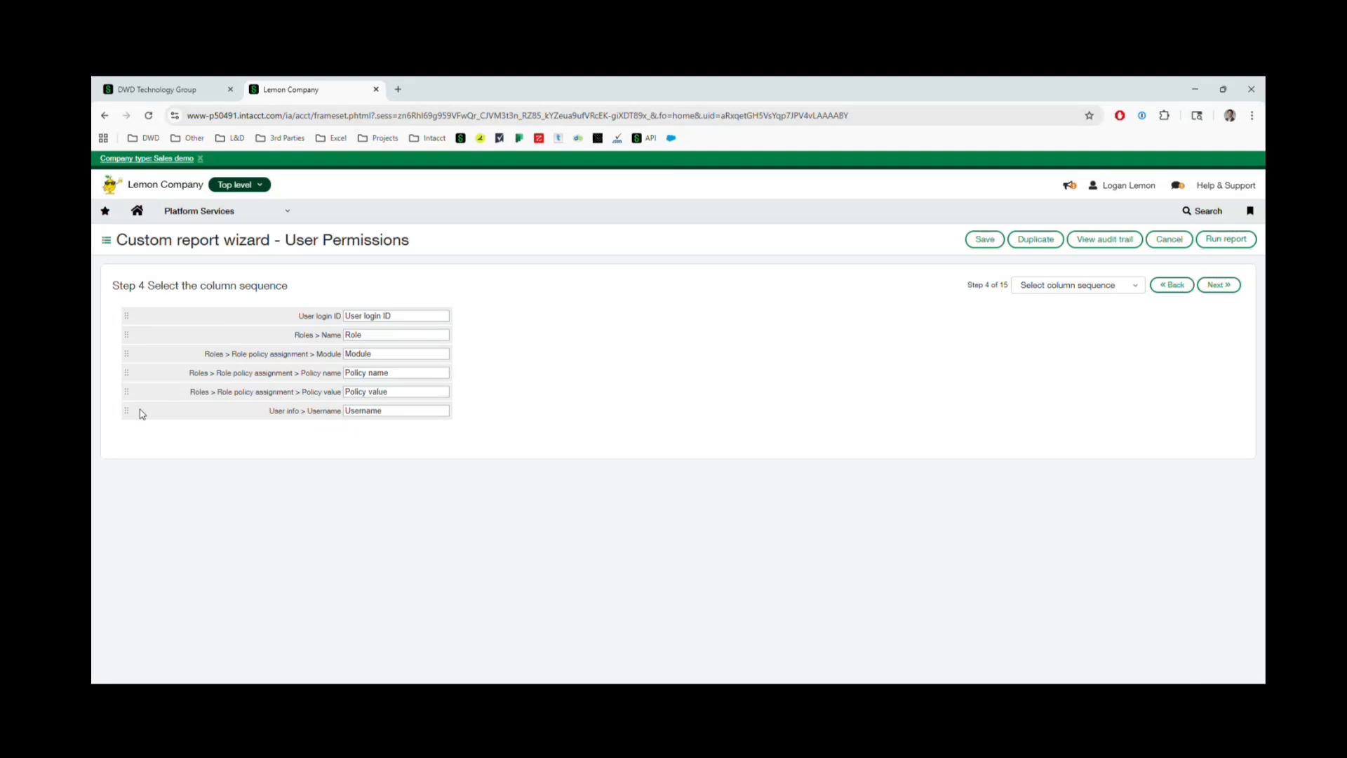
{"action": "left_click_drag", "start_coordinate": [128, 414], "coordinate": [126, 336]}
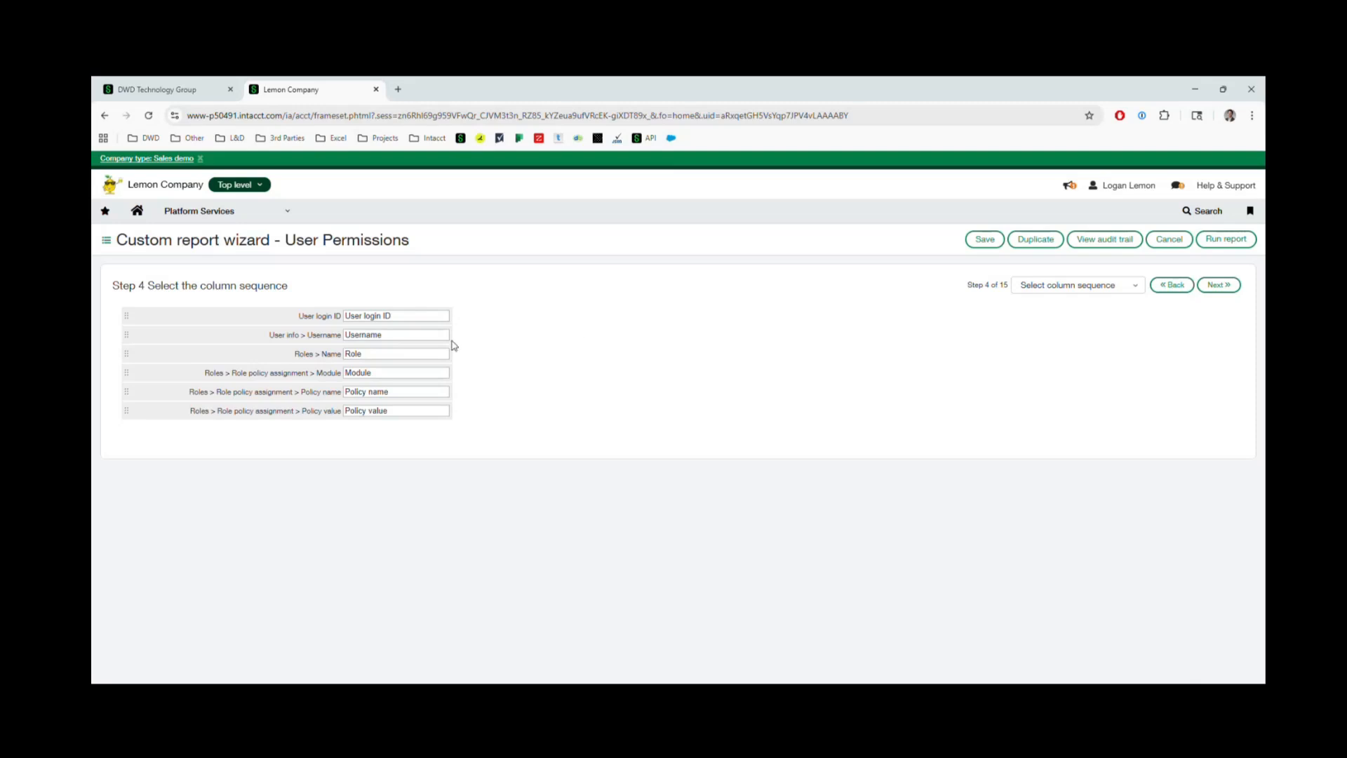
Edit the heading of the User login ID column and continue to the column totals
{"action": "left_click", "coordinate": [379, 352]}
{"action": "left_click", "coordinate": [511, 334]}
{"action": "left_click", "coordinate": [341, 372]}
{"action": "left_click_drag", "start_coordinate": [364, 316], "coordinate": [287, 308]}
{"action": "type", "text": "L"}
{"action": "left_click", "coordinate": [1219, 284]}
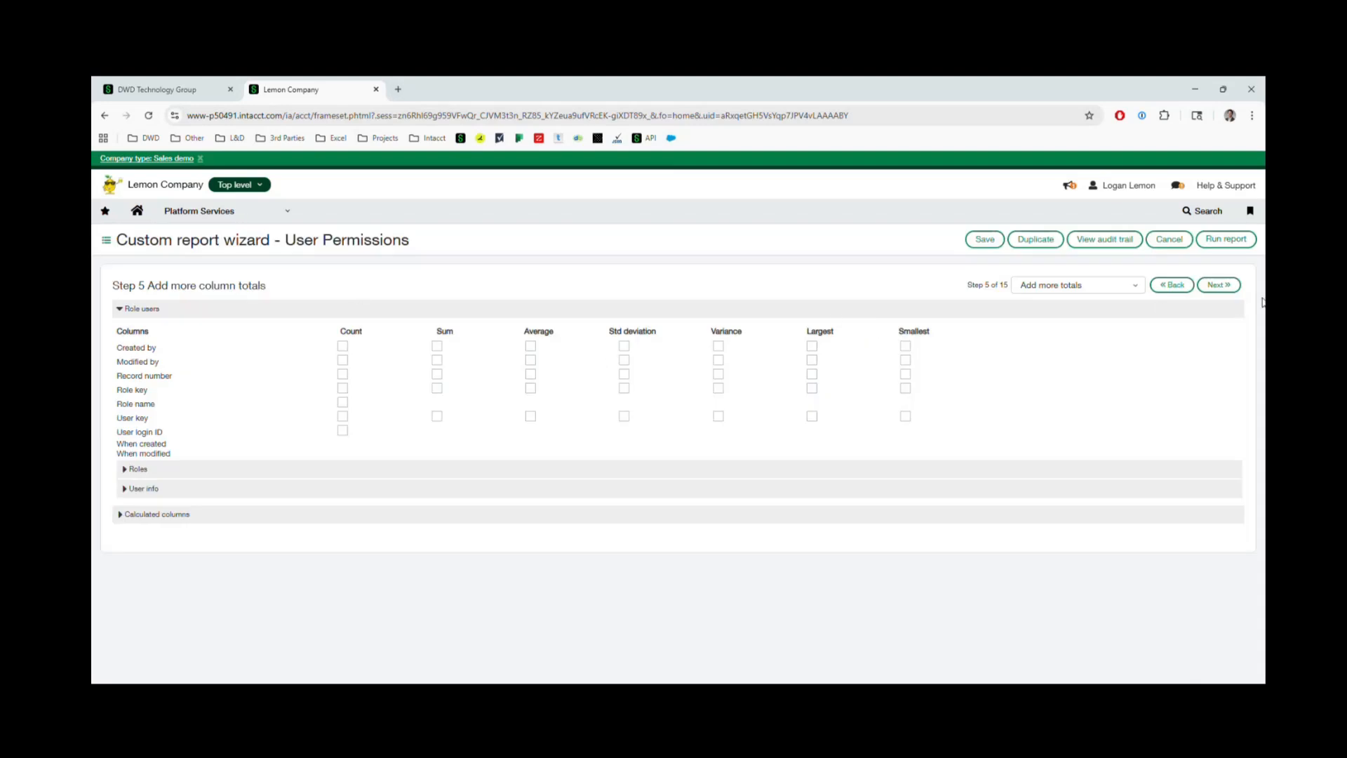
Go through the totals, sorting, filter and grouping settings without changing them, and advance to step 9, Group data
{"action": "left_click", "coordinate": [1223, 295]}
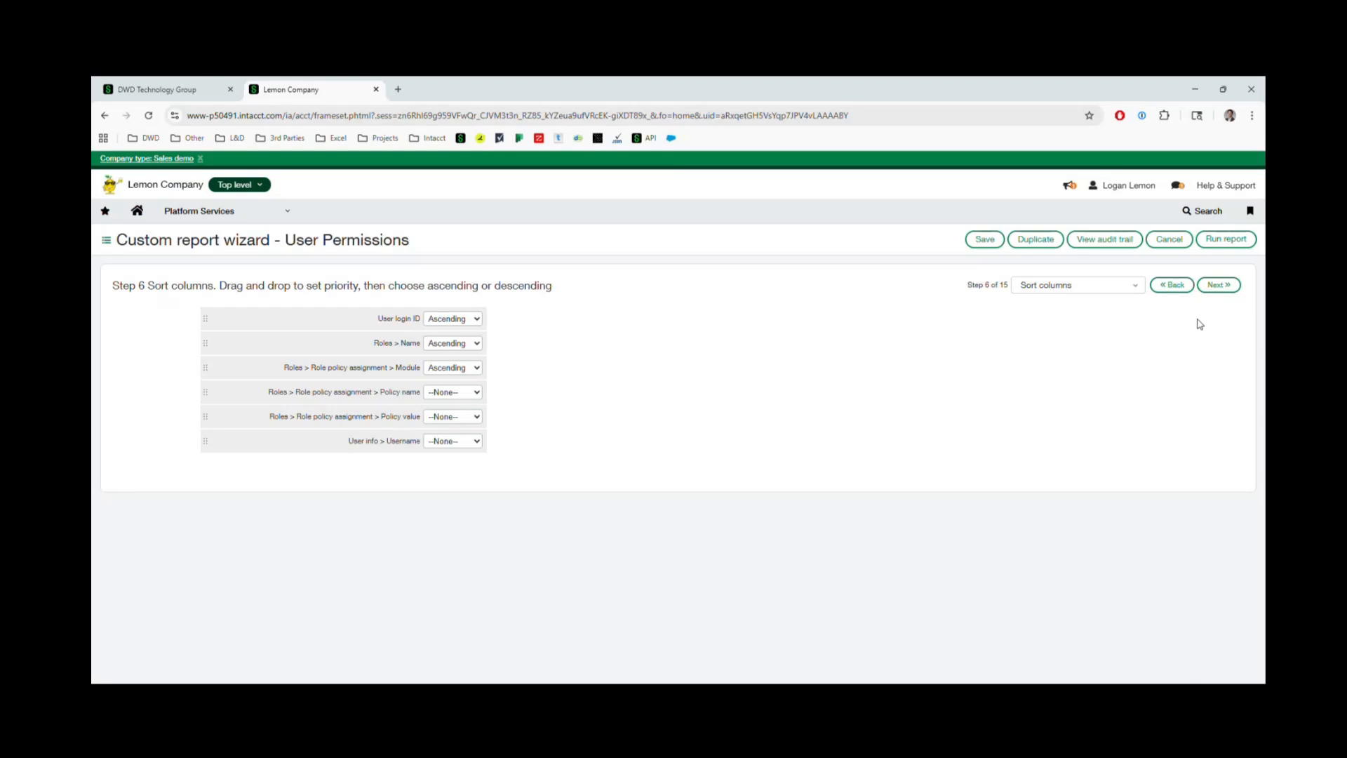
{"action": "left_click", "coordinate": [1218, 285]}
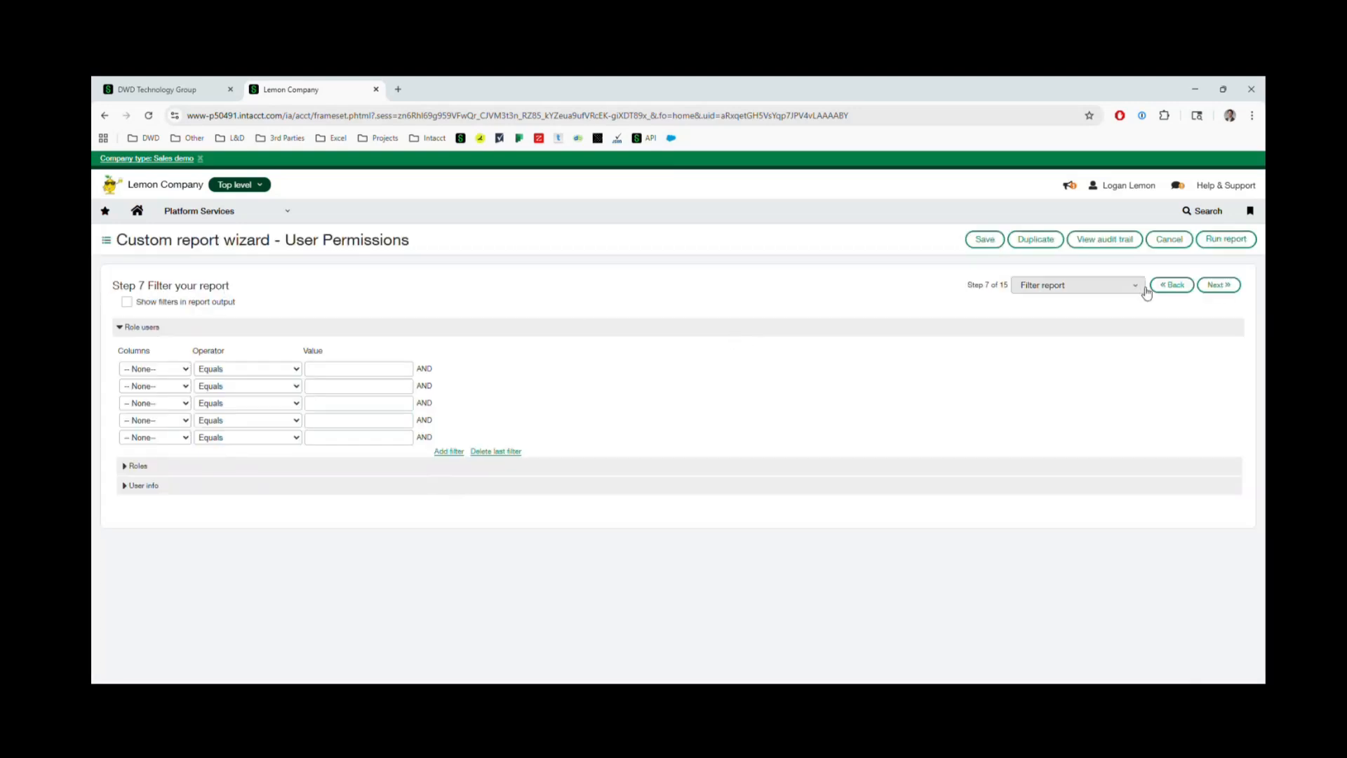
{"action": "left_click", "coordinate": [1226, 287]}
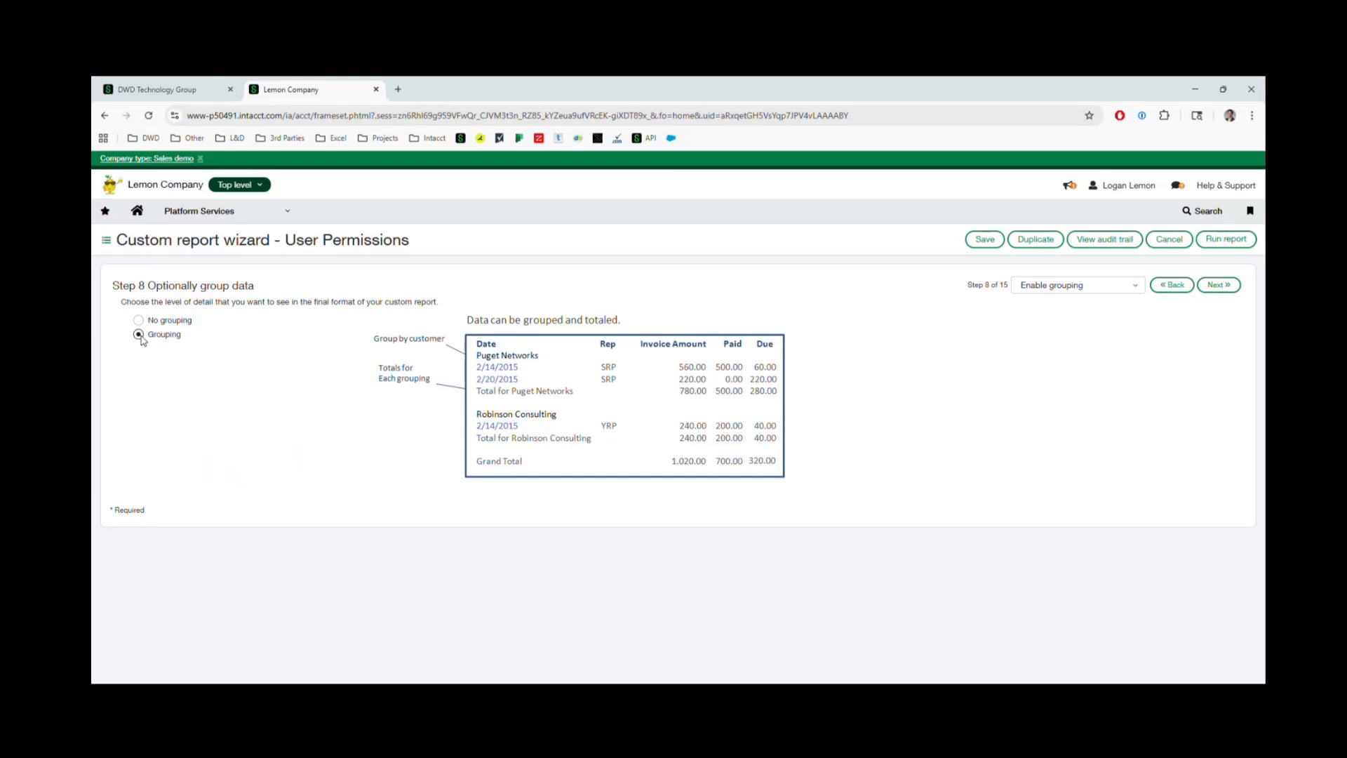
{"action": "left_click", "coordinate": [1218, 285]}
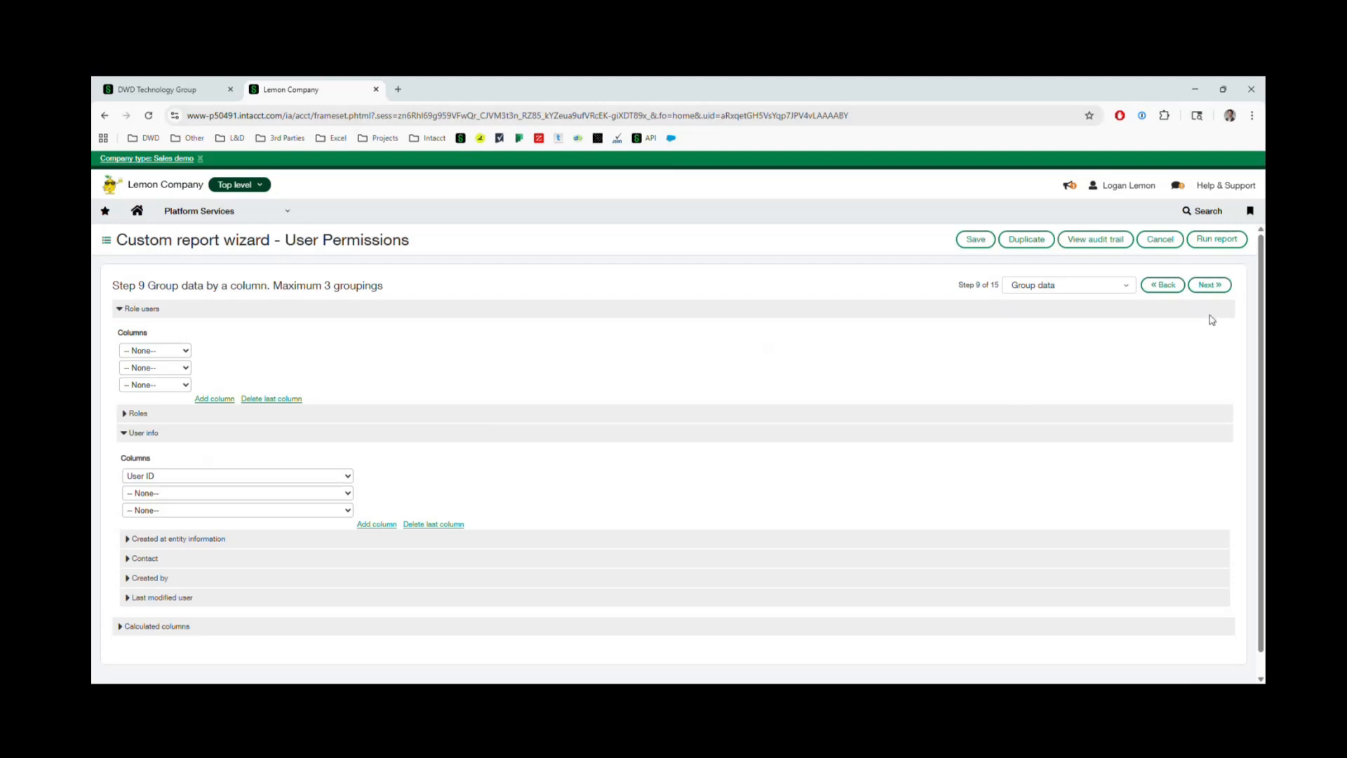
Advance past the group order, report title and chart output settings without changing them, up to step 13, additional prompts
{"action": "left_click", "coordinate": [1217, 289]}
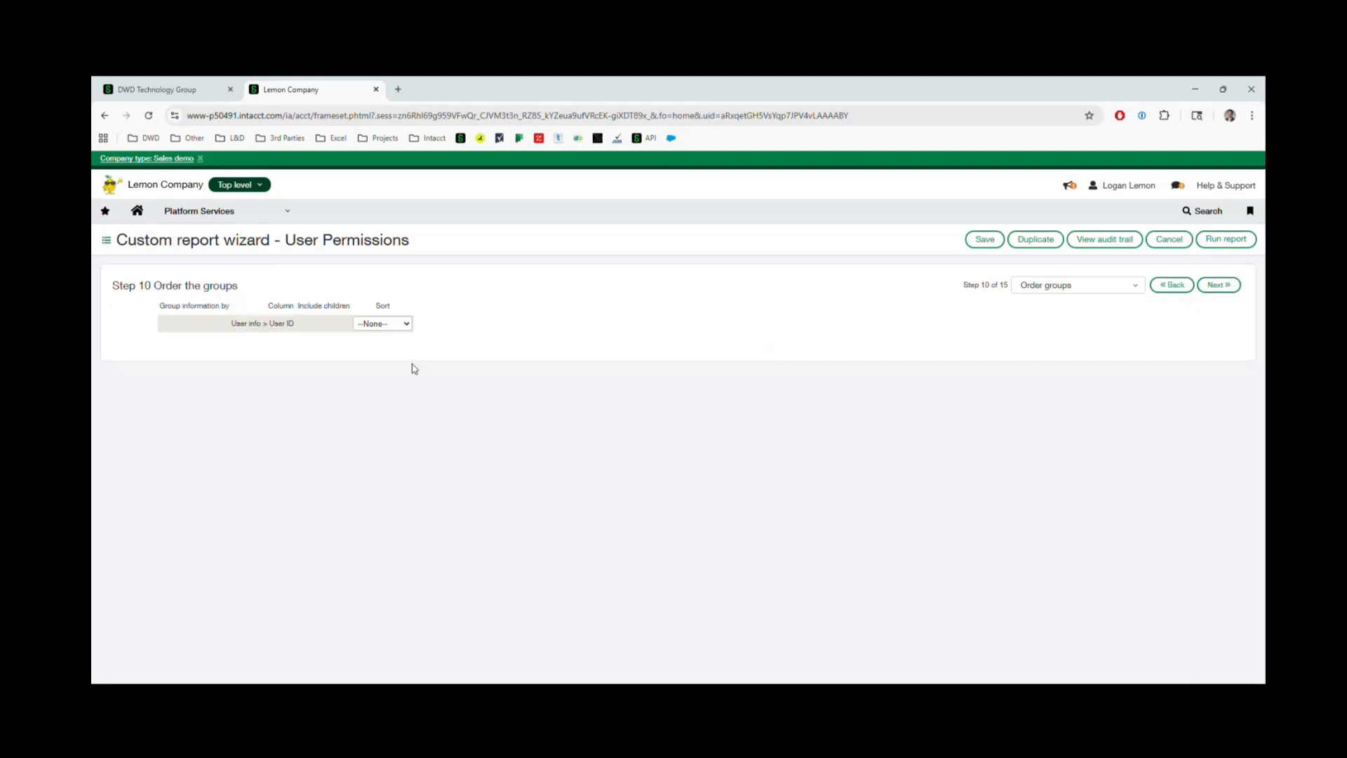
{"action": "left_click", "coordinate": [1224, 291]}
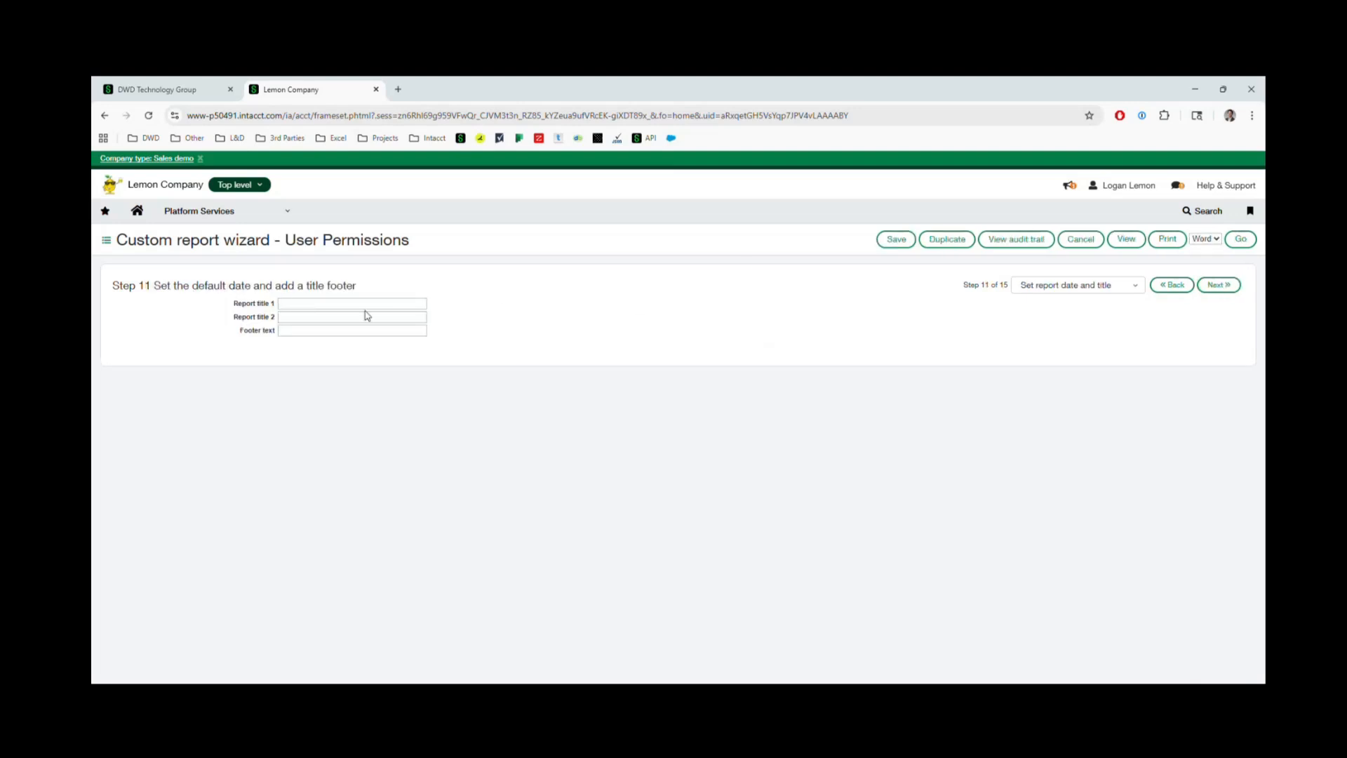
{"action": "left_click", "coordinate": [1224, 293]}
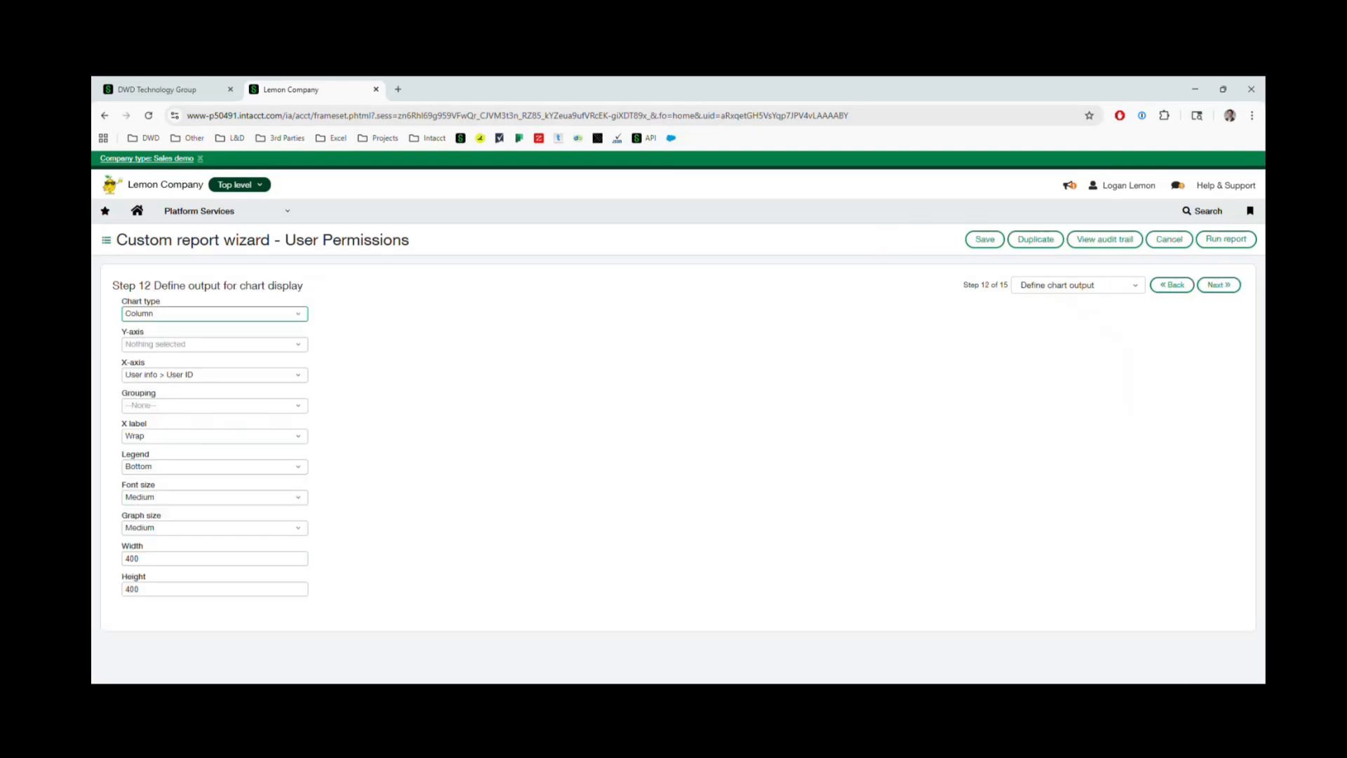
{"action": "left_click", "coordinate": [1224, 288]}
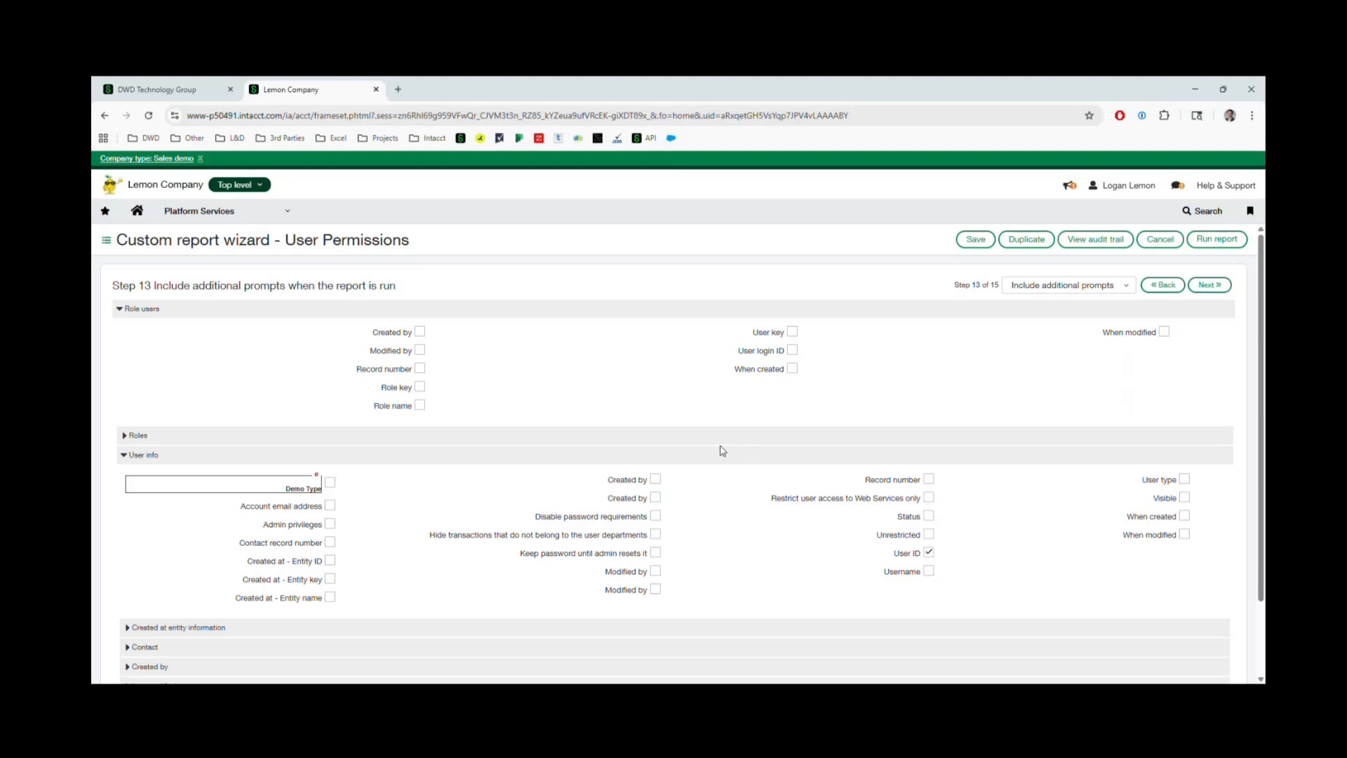
Expand the Roles section to review its available run-time prompts, keep only User ID selected, and continue to step 15
{"action": "left_click", "coordinate": [556, 438]}
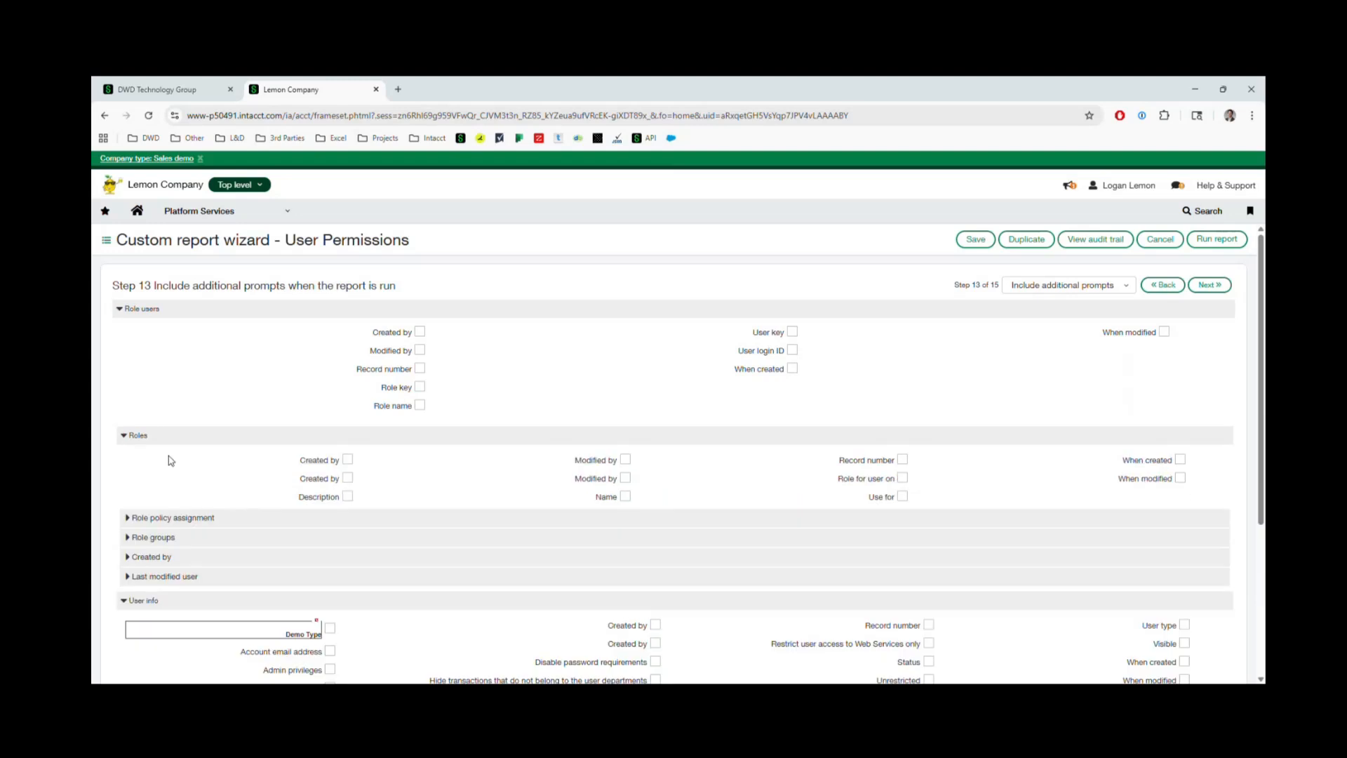
{"action": "scroll", "coordinate": [299, 456], "scroll_direction": "down", "scroll_amount": 1}
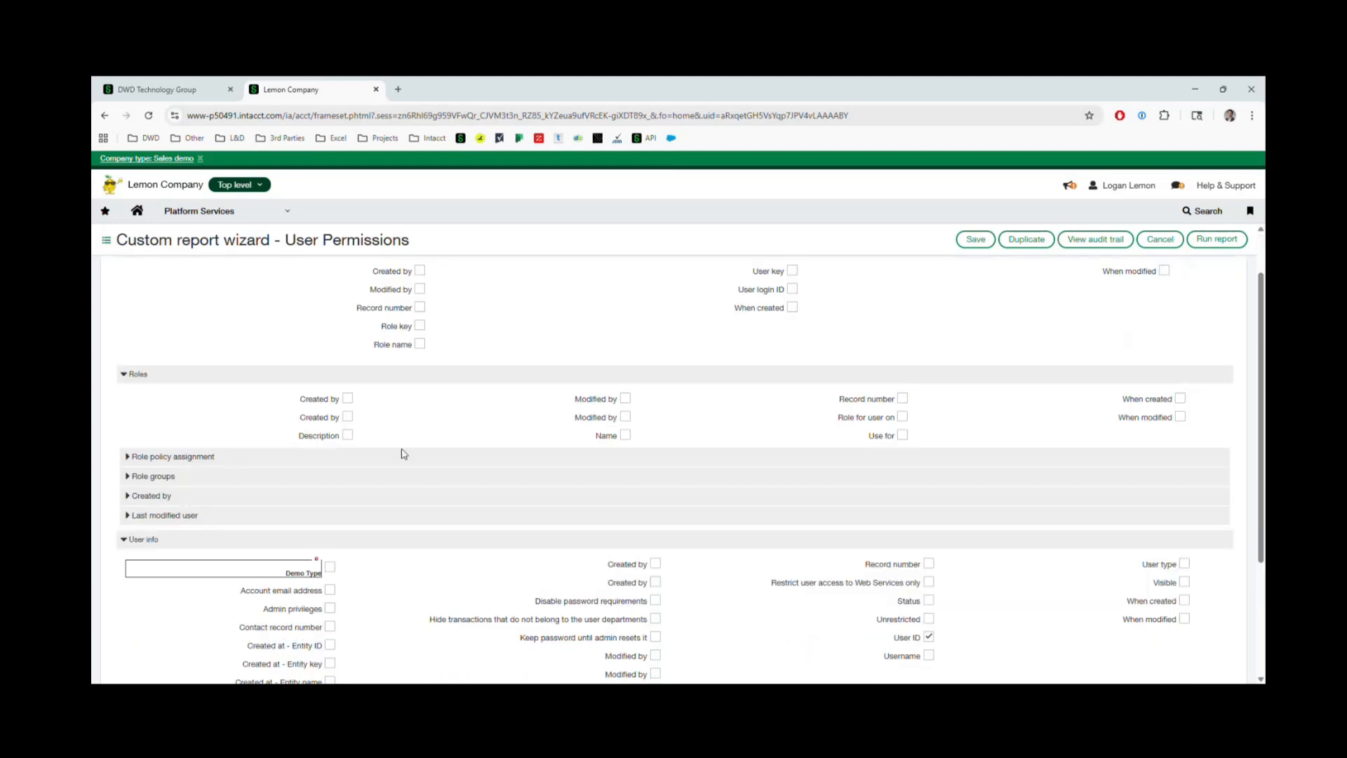
{"action": "scroll", "coordinate": [944, 449], "scroll_direction": "up", "scroll_amount": 1}
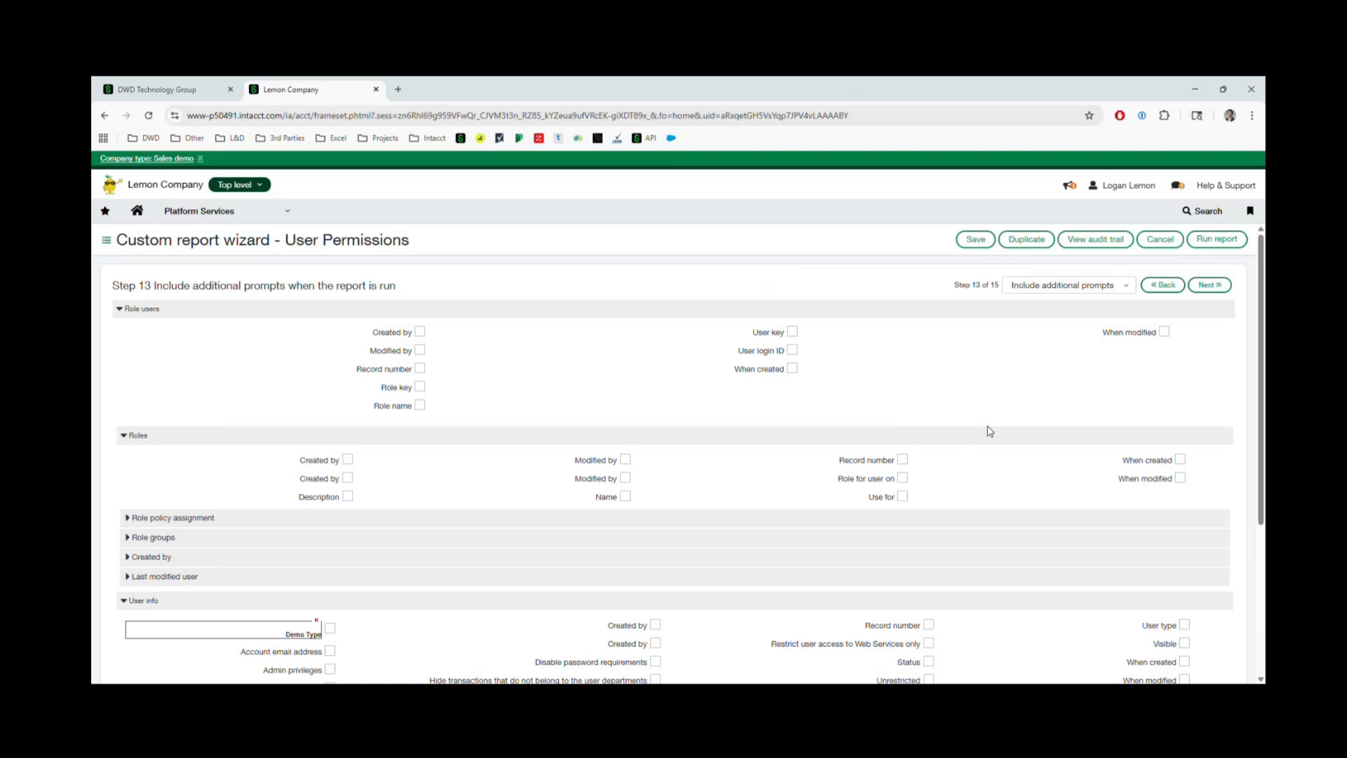
{"action": "left_click", "coordinate": [1214, 286]}
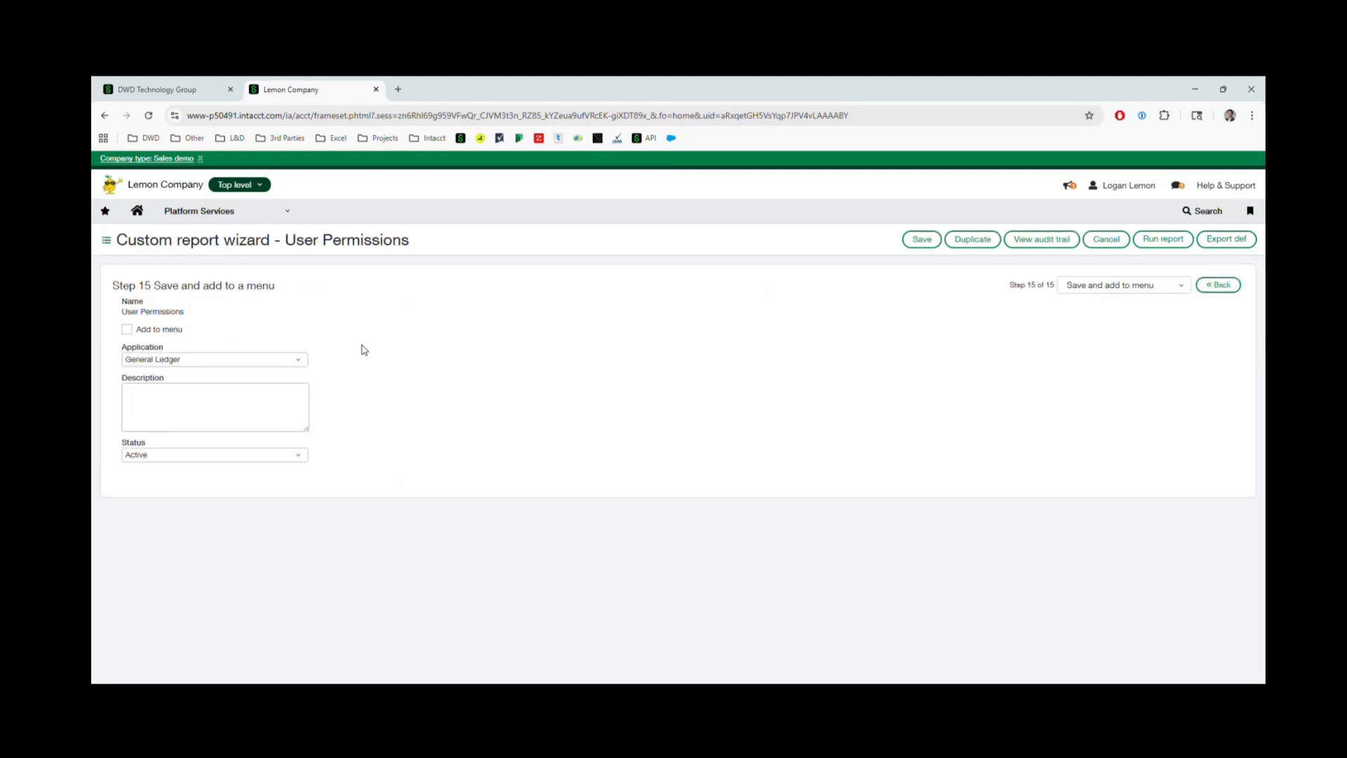
Review the report's name, application and description settings, leave it off the menu, and save the User Permissions report
{"action": "left_click_drag", "start_coordinate": [122, 310], "coordinate": [184, 311]}
{"action": "left_click", "coordinate": [188, 317]}
{"action": "left_click", "coordinate": [294, 360]}
{"action": "left_click", "coordinate": [382, 360]}
{"action": "left_click", "coordinate": [173, 395]}
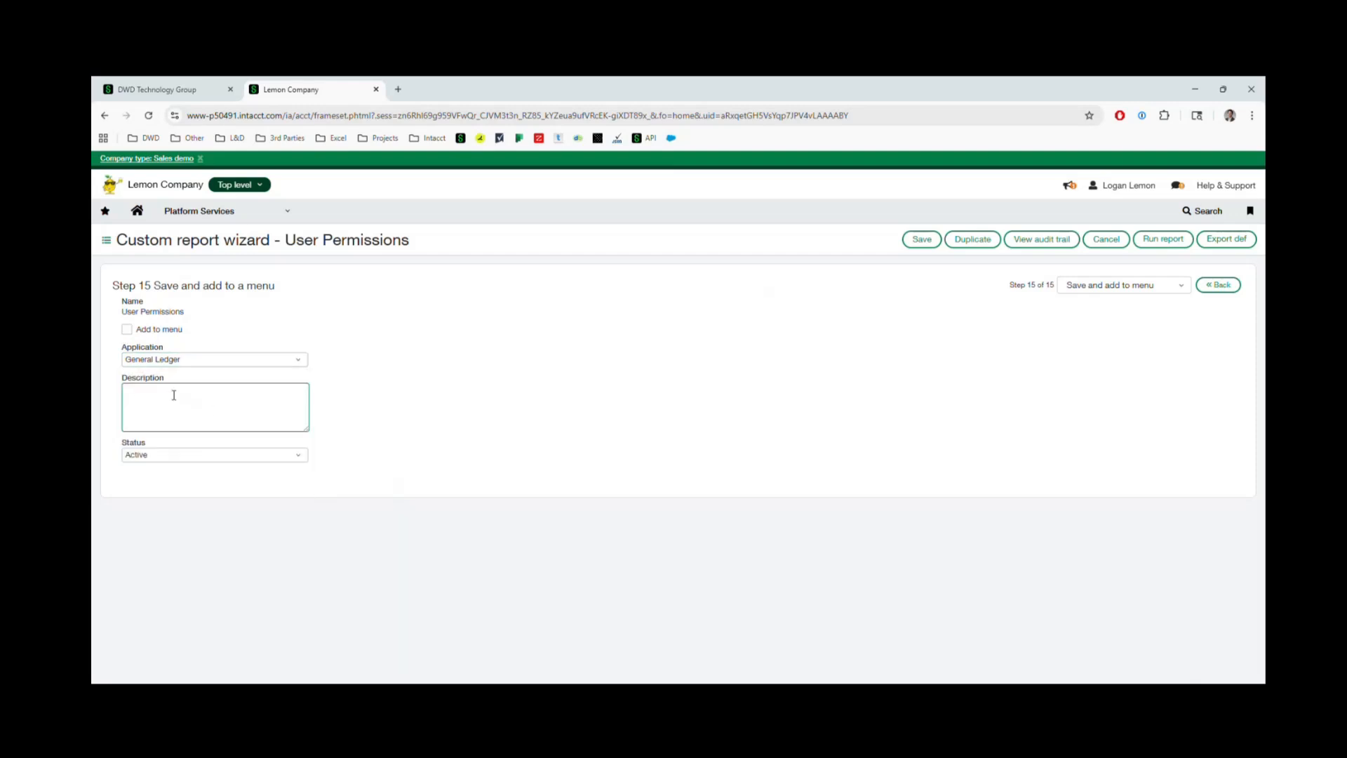
{"action": "left_click", "coordinate": [413, 399]}
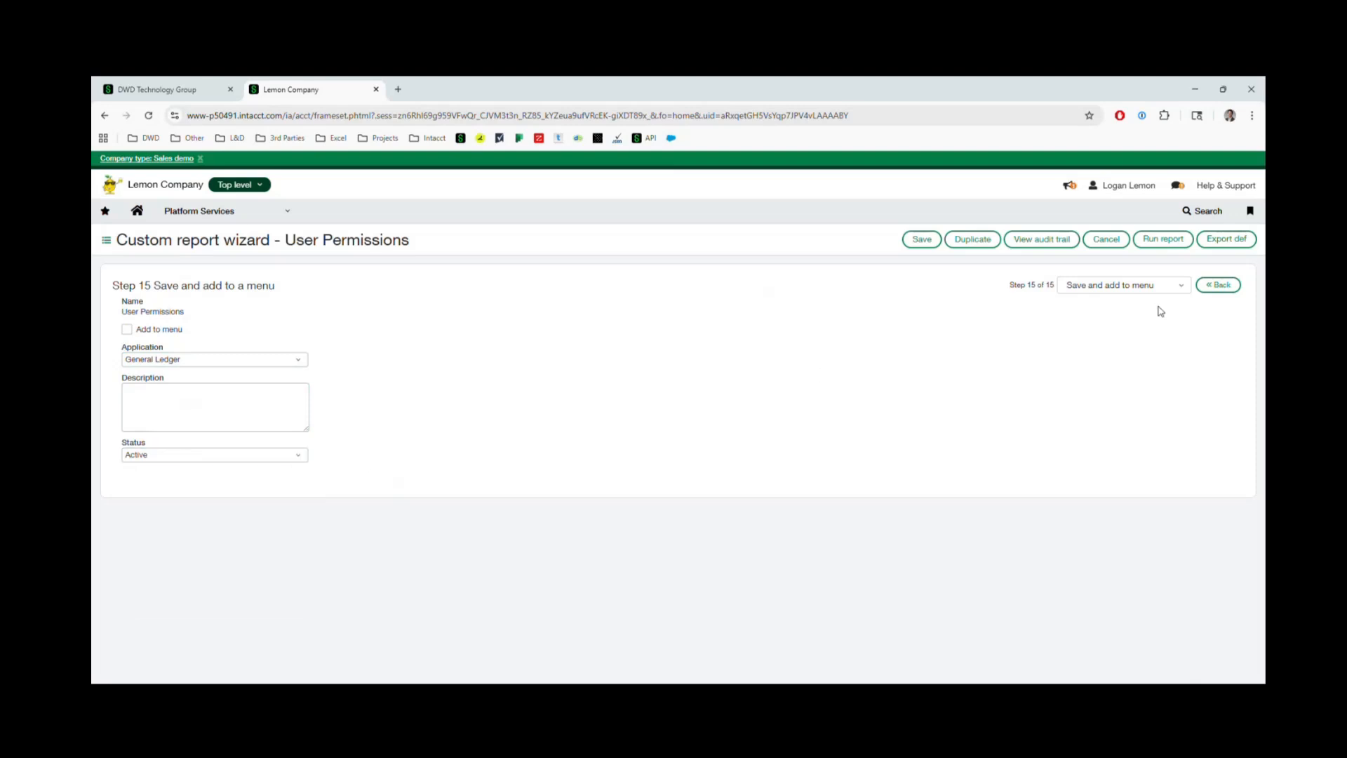
{"action": "left_click", "coordinate": [923, 242]}
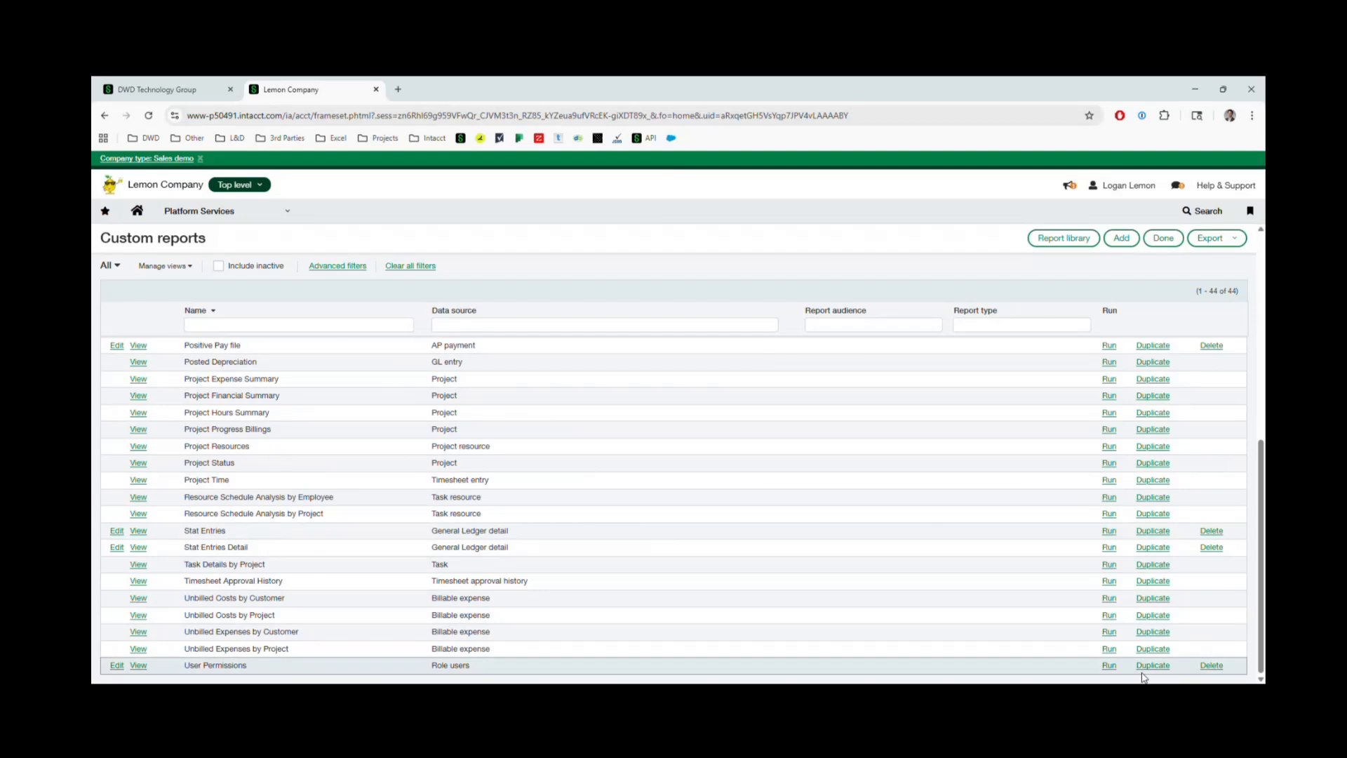
Run the User Permissions report on screen with the User ID filter left blank, and collapse and re-expand the admin group
{"action": "left_click", "coordinate": [1109, 665]}
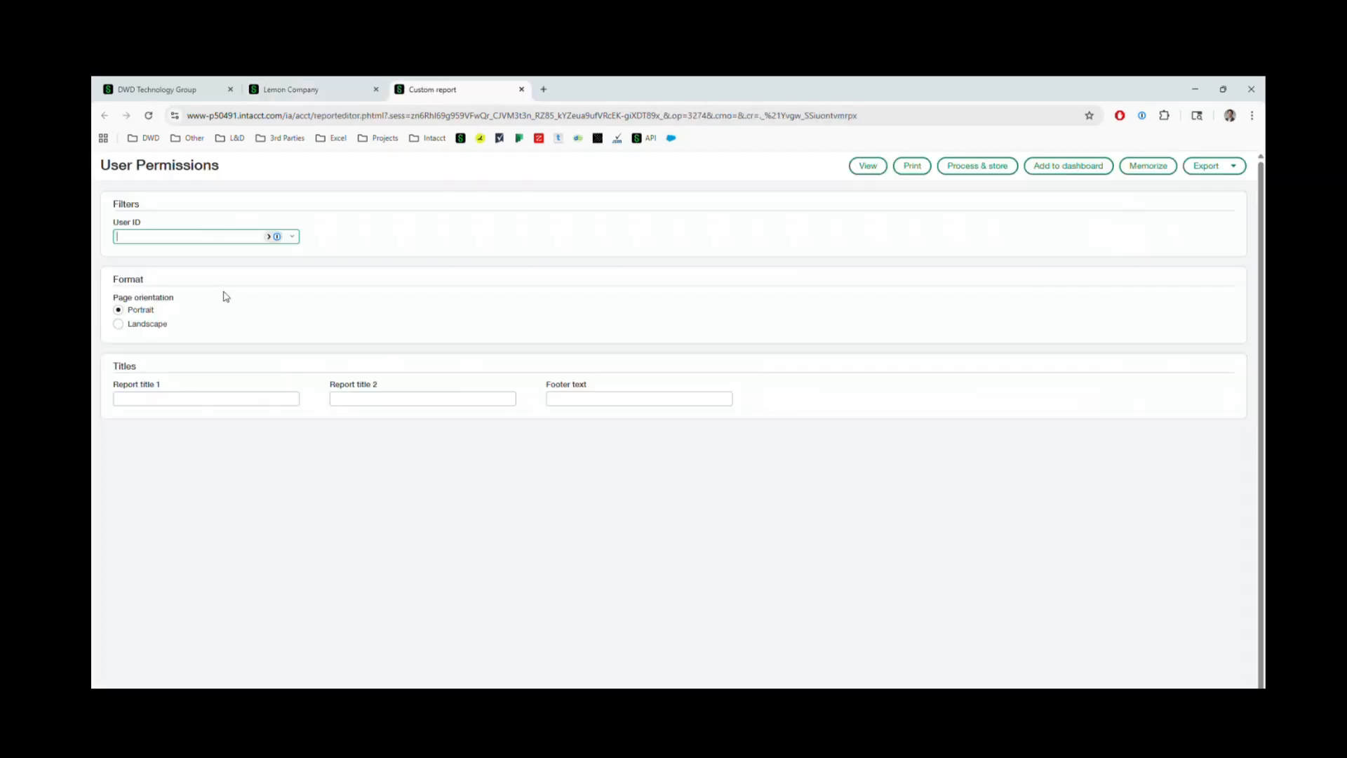
{"action": "left_click", "coordinate": [292, 237]}
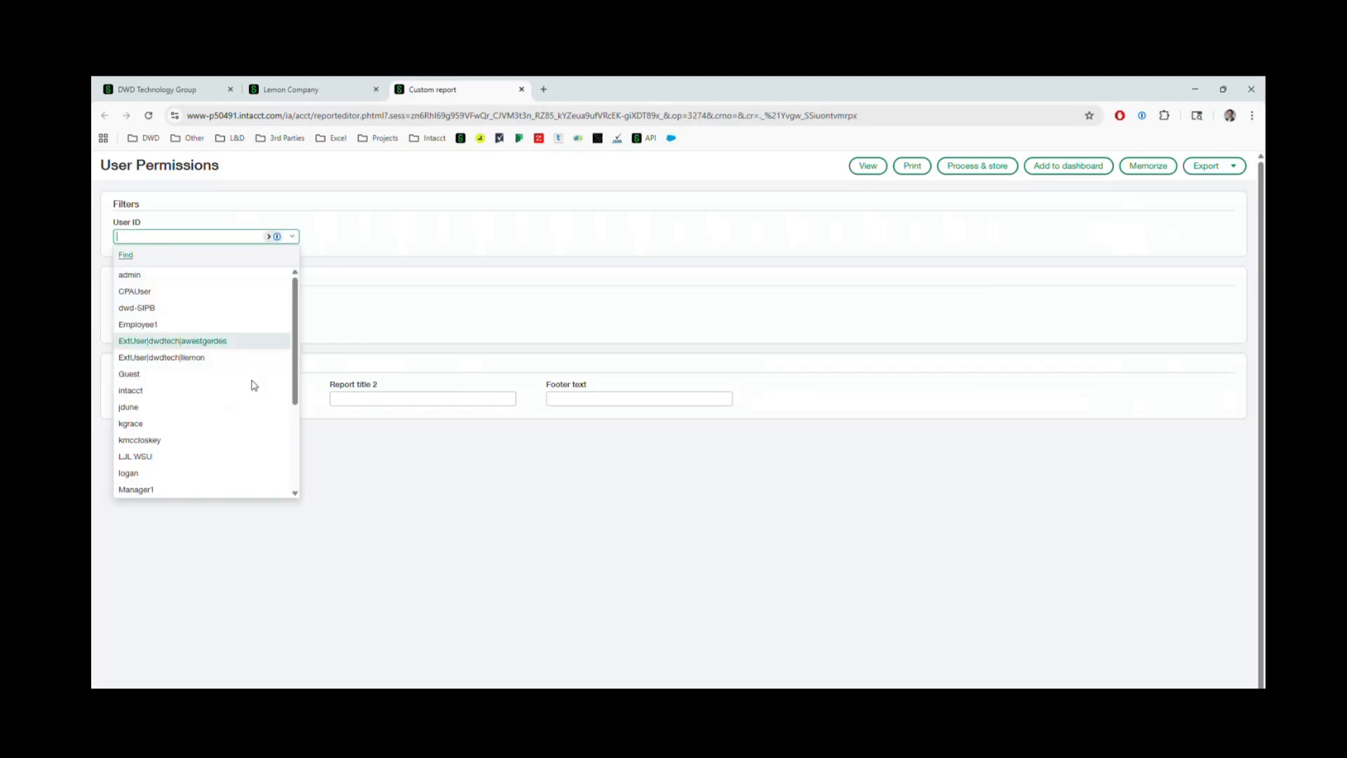
{"action": "left_click", "coordinate": [415, 251]}
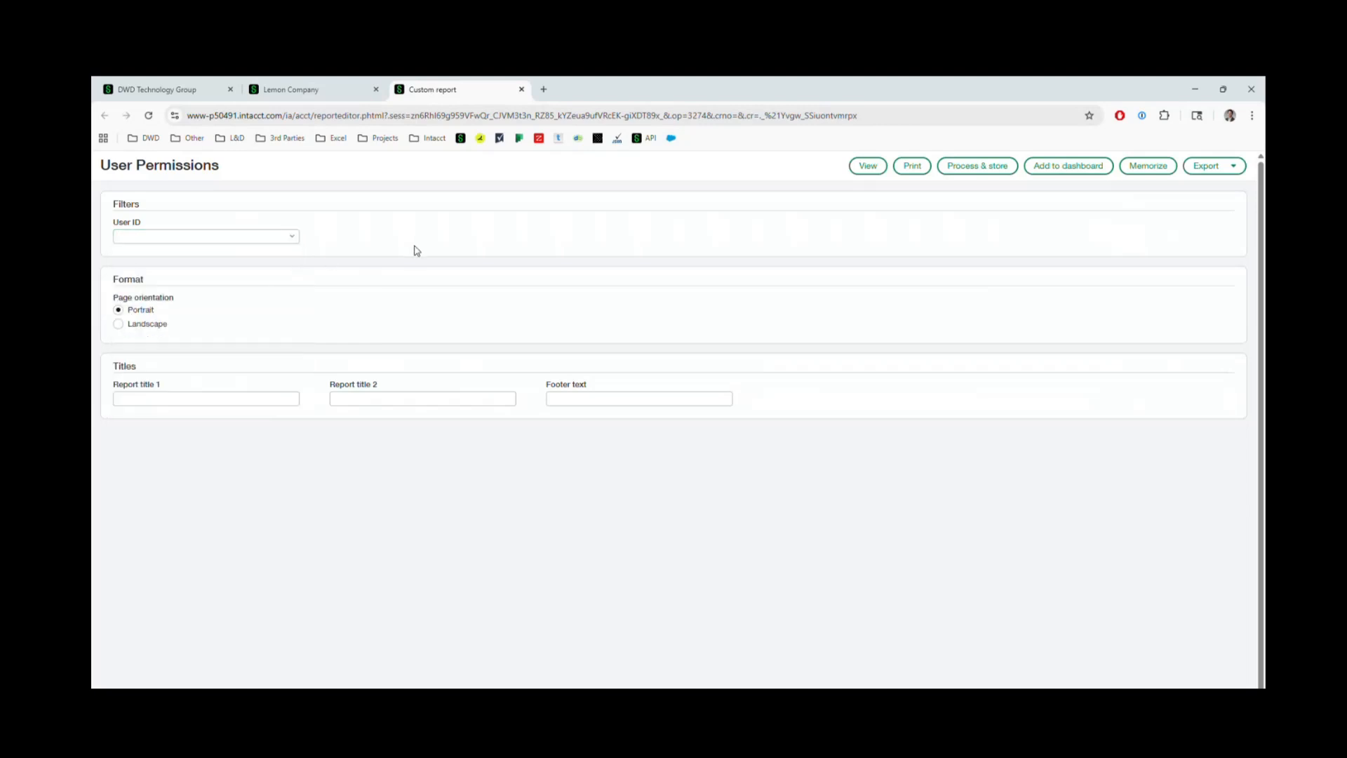
{"action": "left_click", "coordinate": [872, 170]}
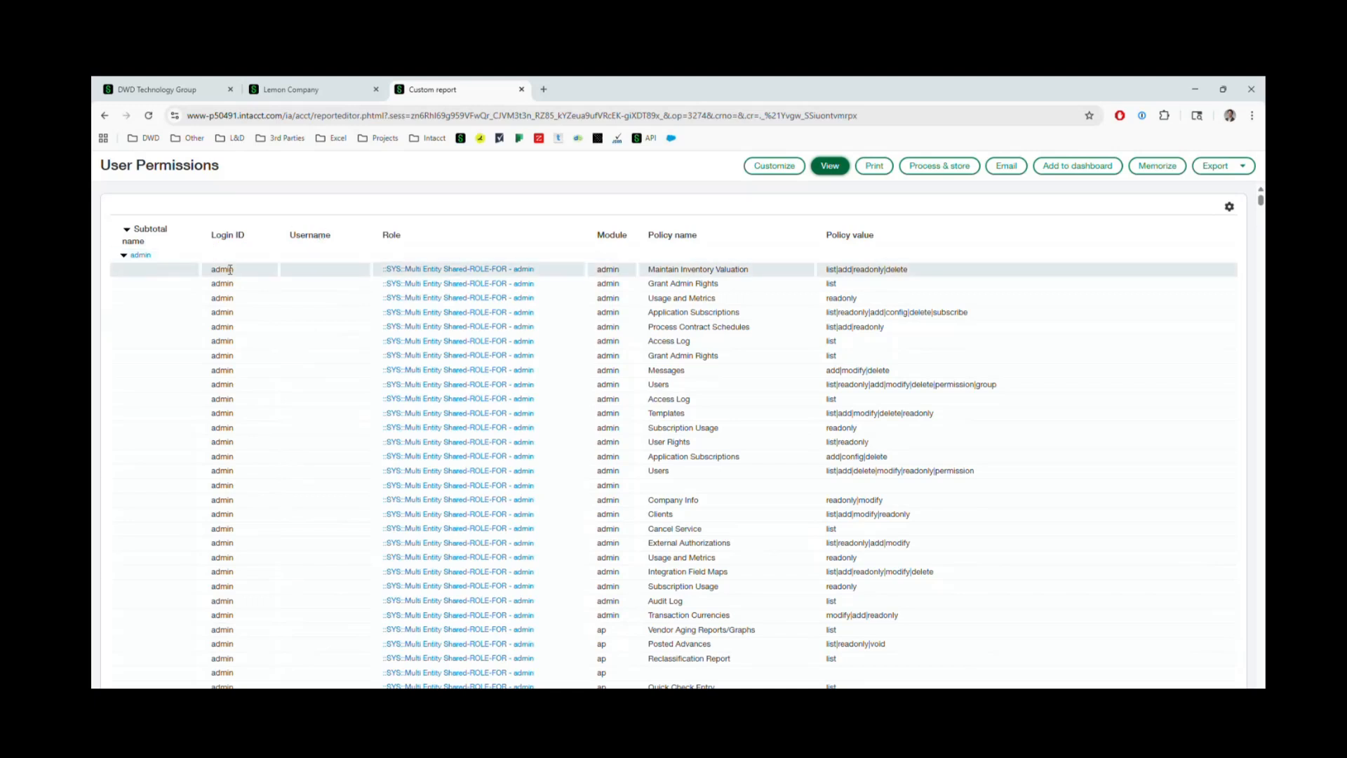
{"action": "left_click", "coordinate": [124, 256]}
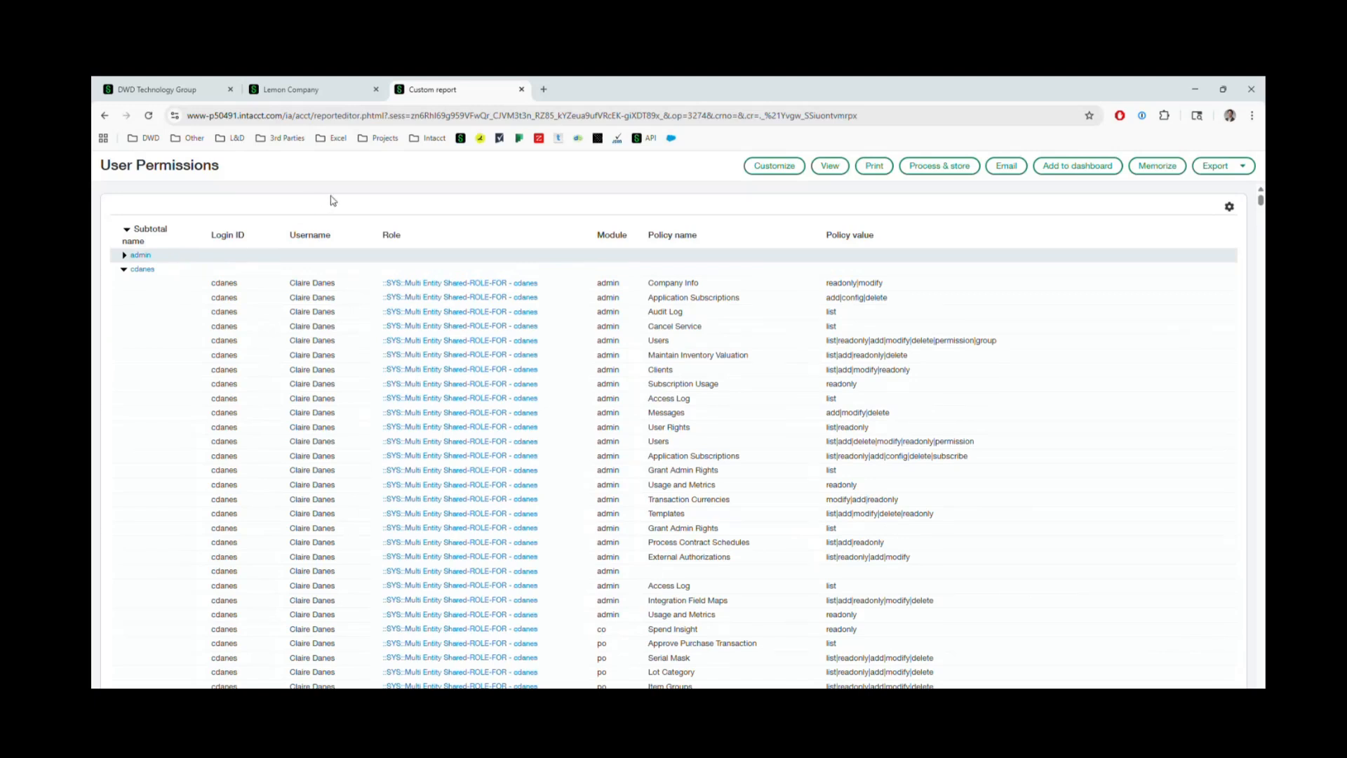
{"action": "left_click", "coordinate": [124, 255]}
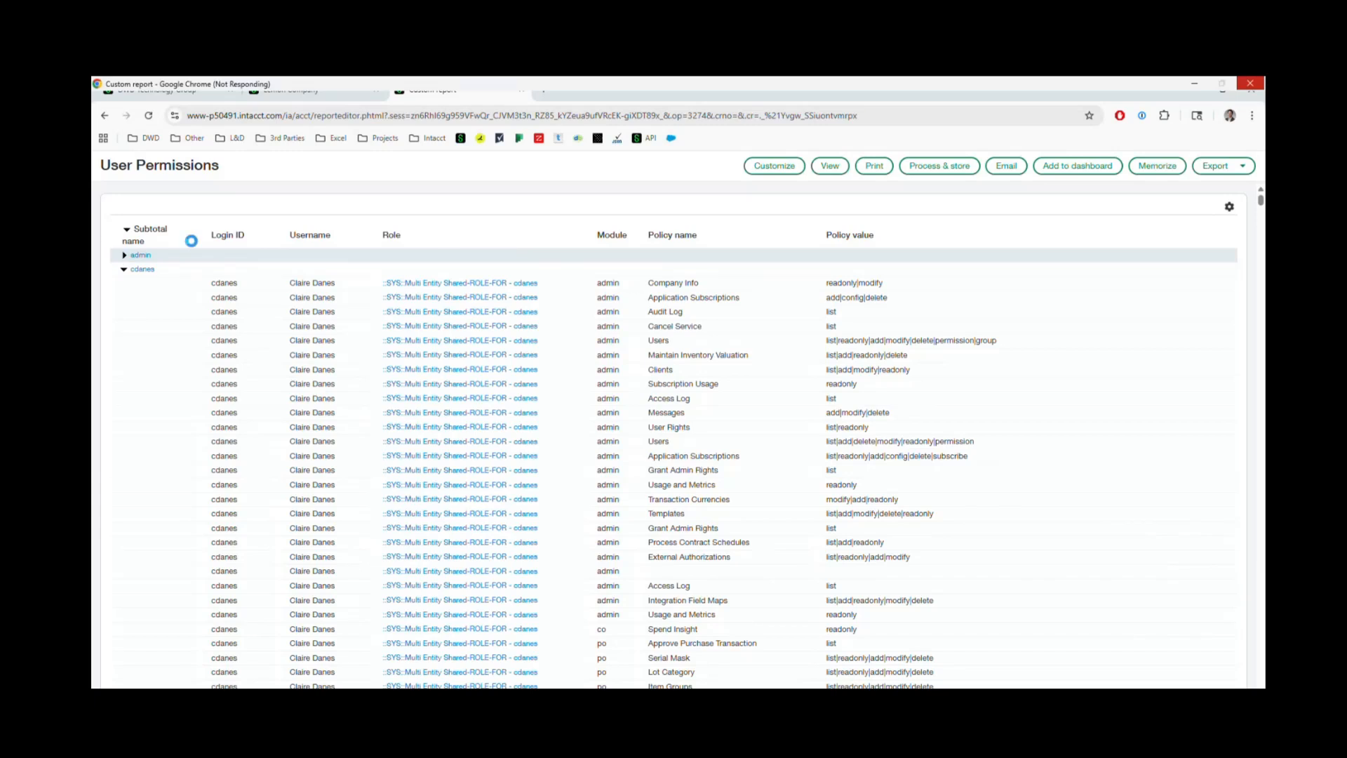